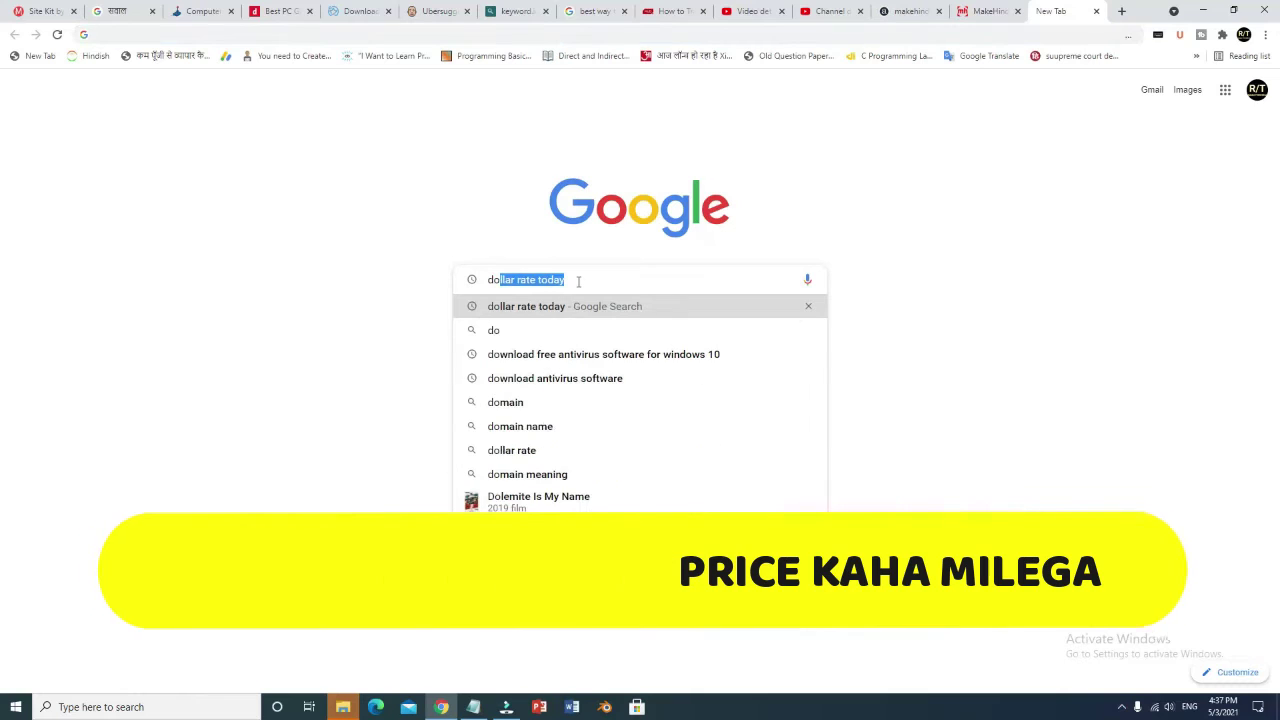
- Search Google for godaddy and open the official GoDaddy website in a new tab
key(BackSpace)
key(BackSpace)
key(BackSpace)
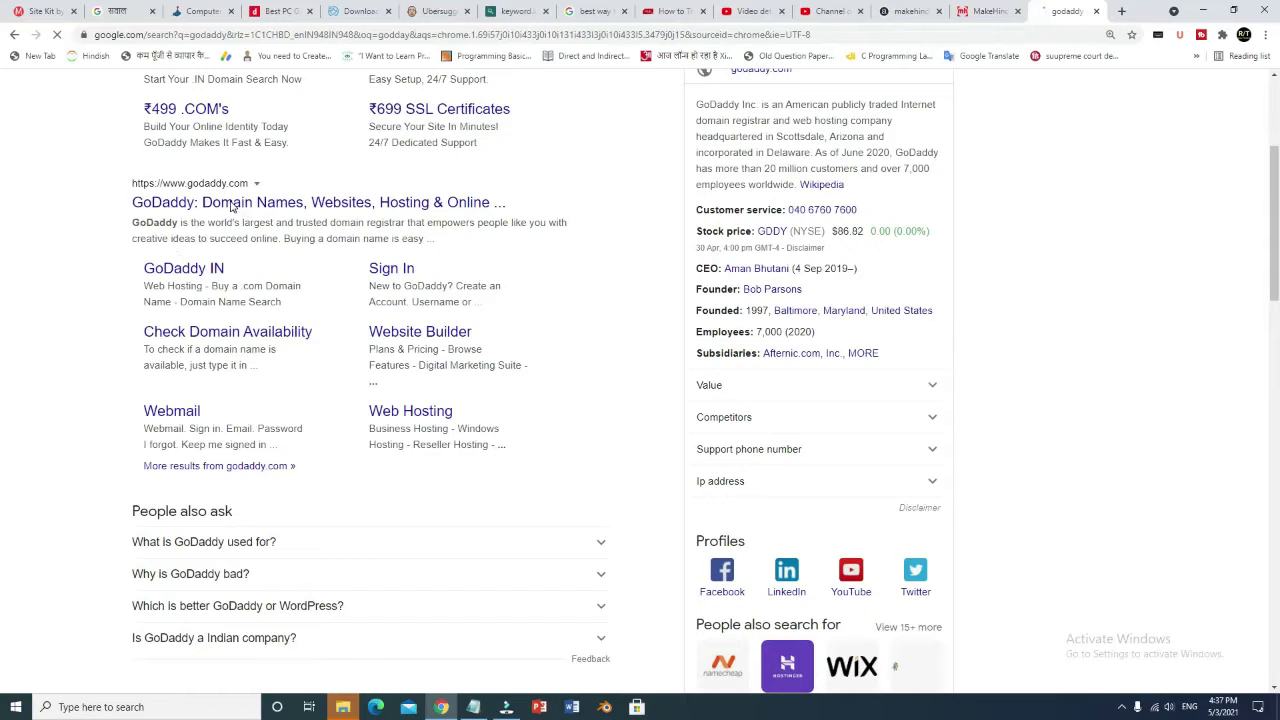
right_click(232, 205)
click(290, 212)
- Search Google for namecheap and open the official Namecheap website in a new tab
scroll(560, 335, down, 10)
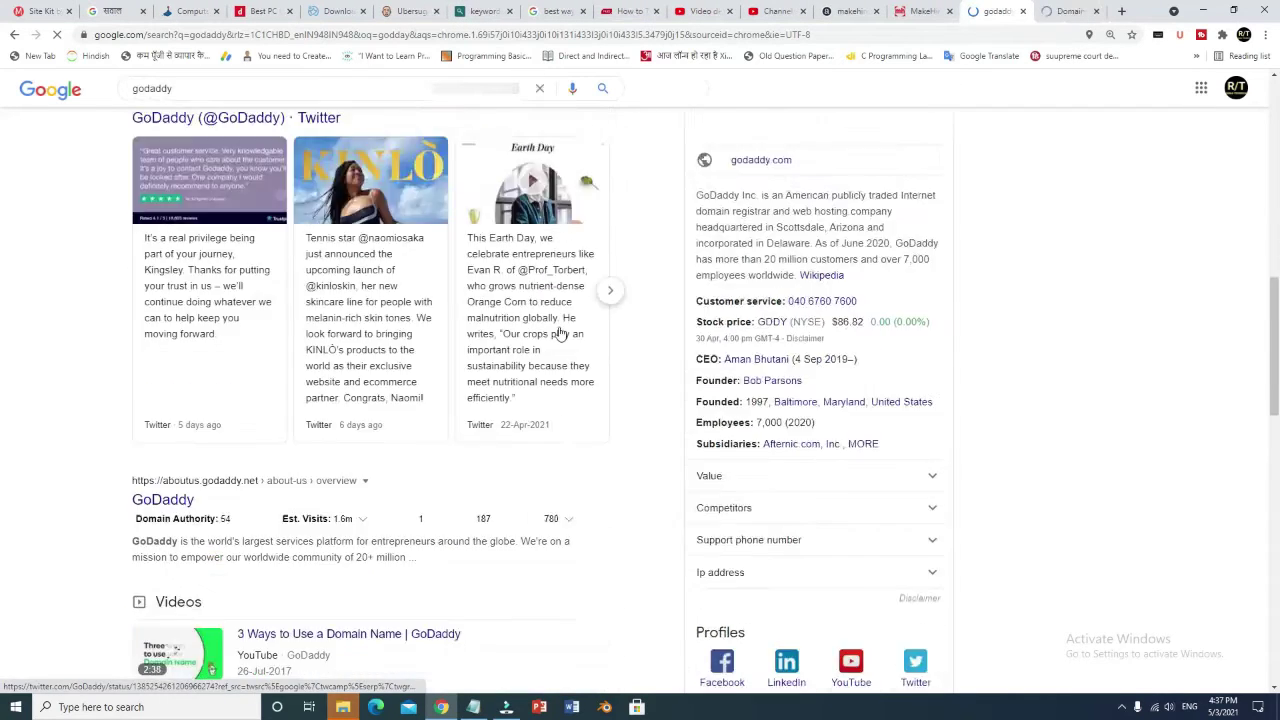
scroll(560, 334, up, 10)
drag(248, 86, 101, 98)
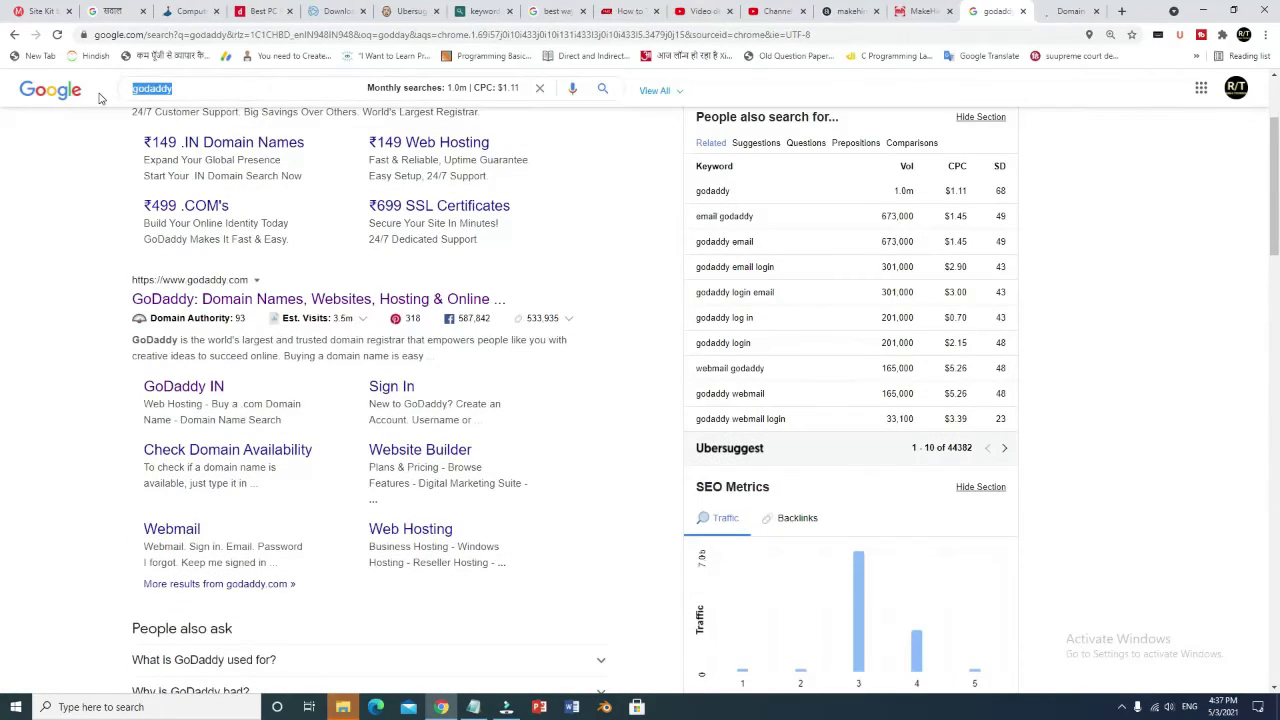
text(namecheap)
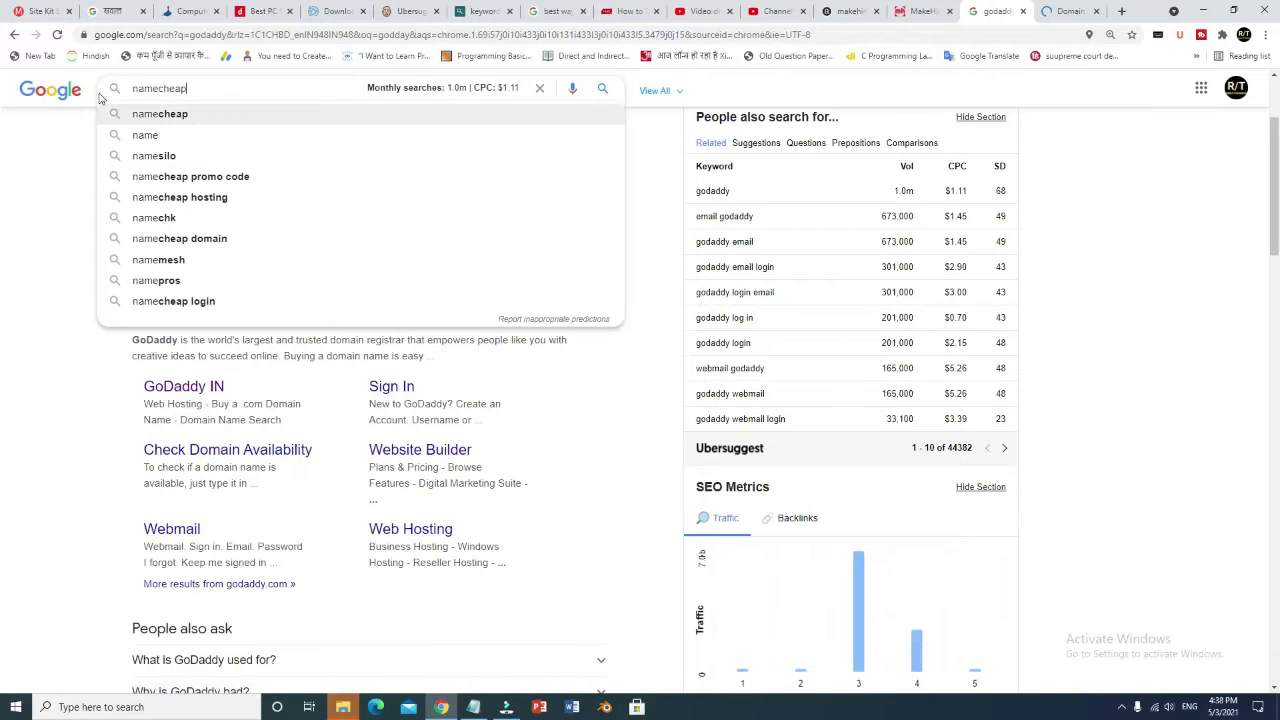
key(Return)
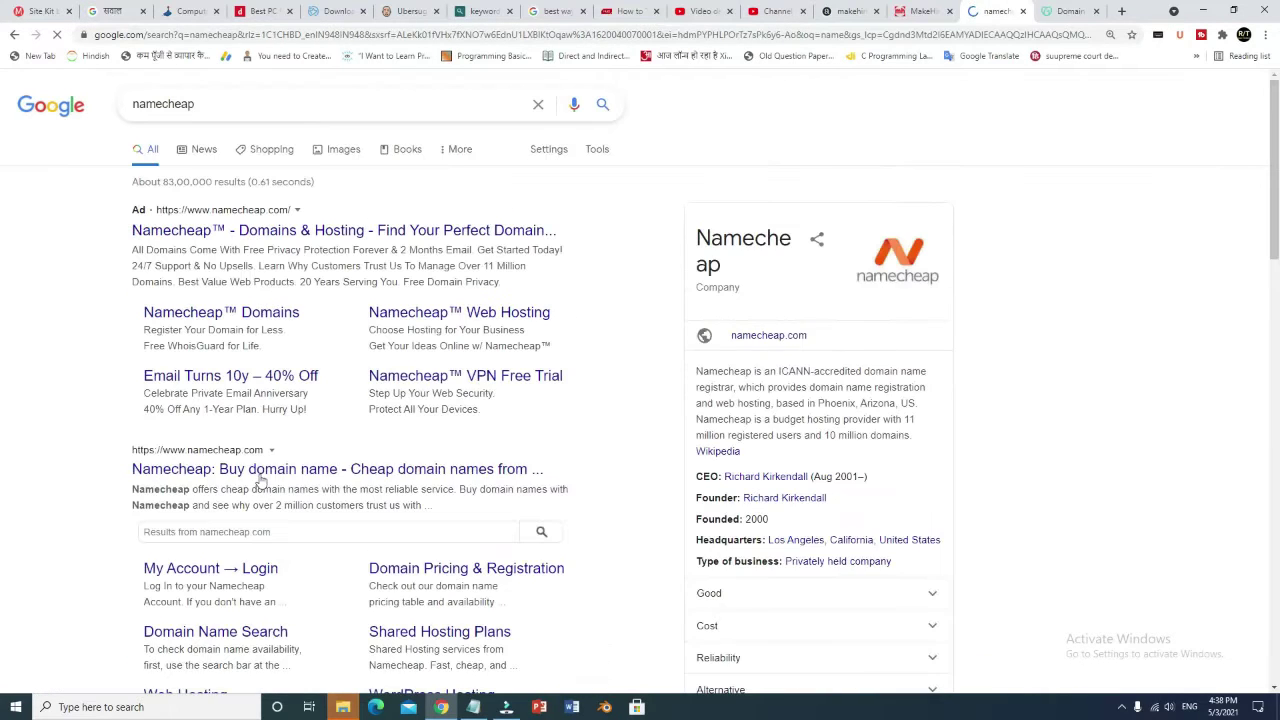
right_click(259, 470)
click(302, 480)
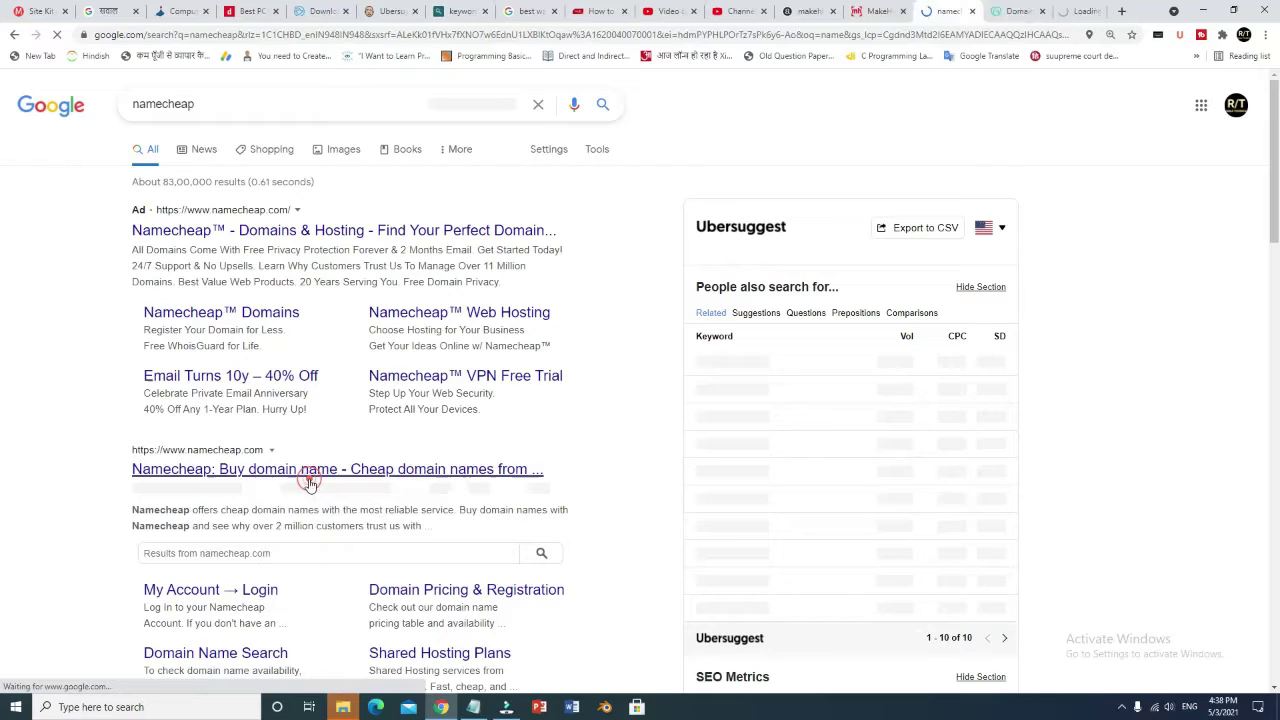
- Search Google for bigrock, open the BigRock website in a new tab and close the original search tab
double_click(251, 105)
text(b)
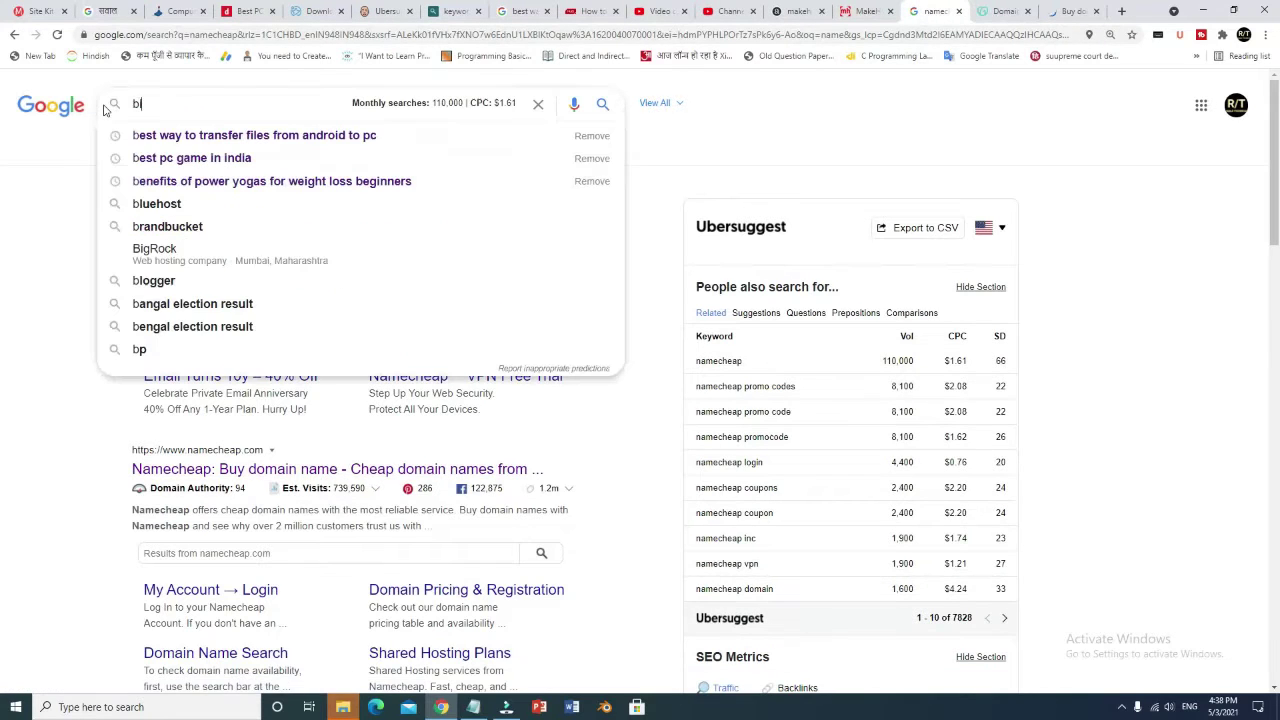
text(igroc)
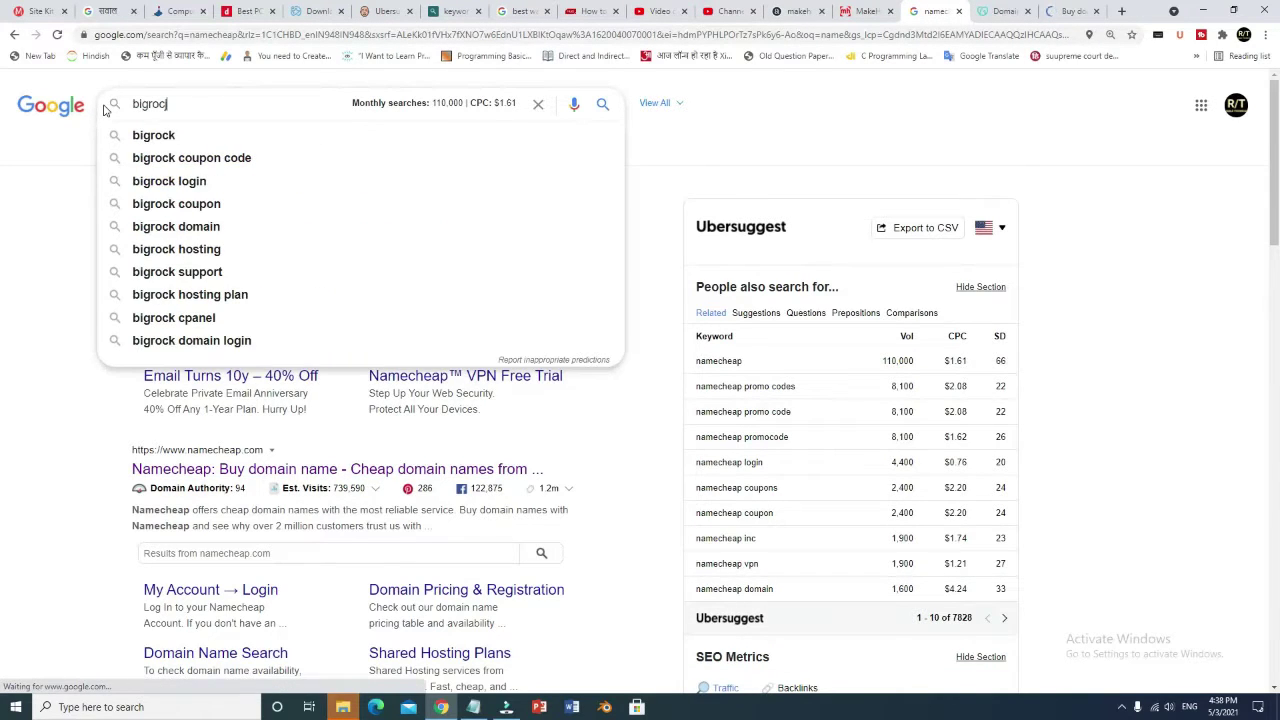
text(k)
key(Return)
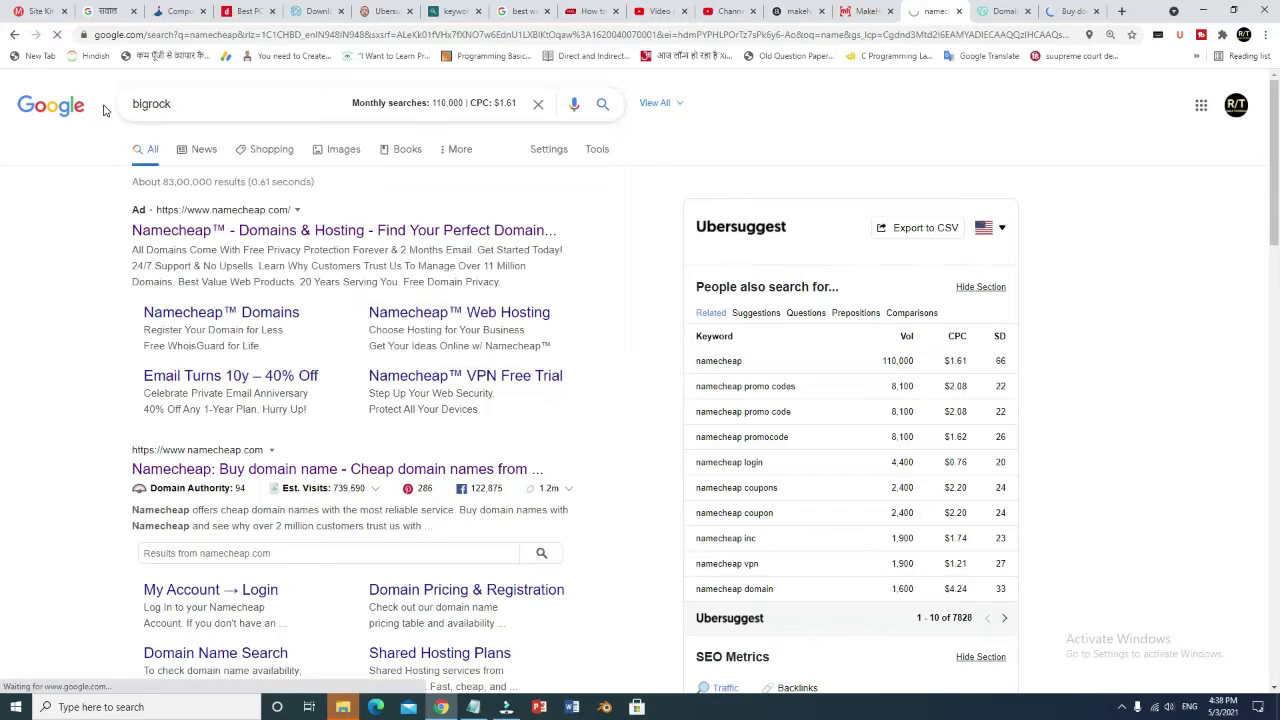
scroll(196, 424, down, 3)
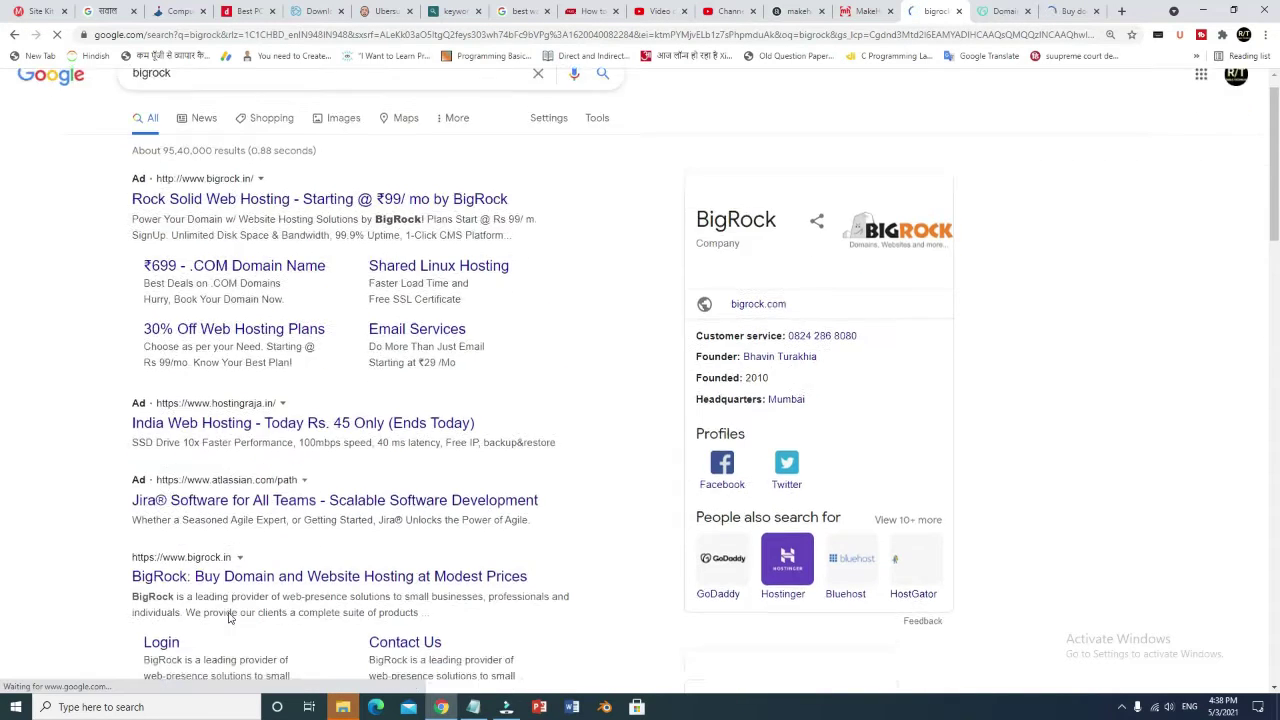
right_click(212, 340)
click(255, 346)
scroll(255, 345, down, 6)
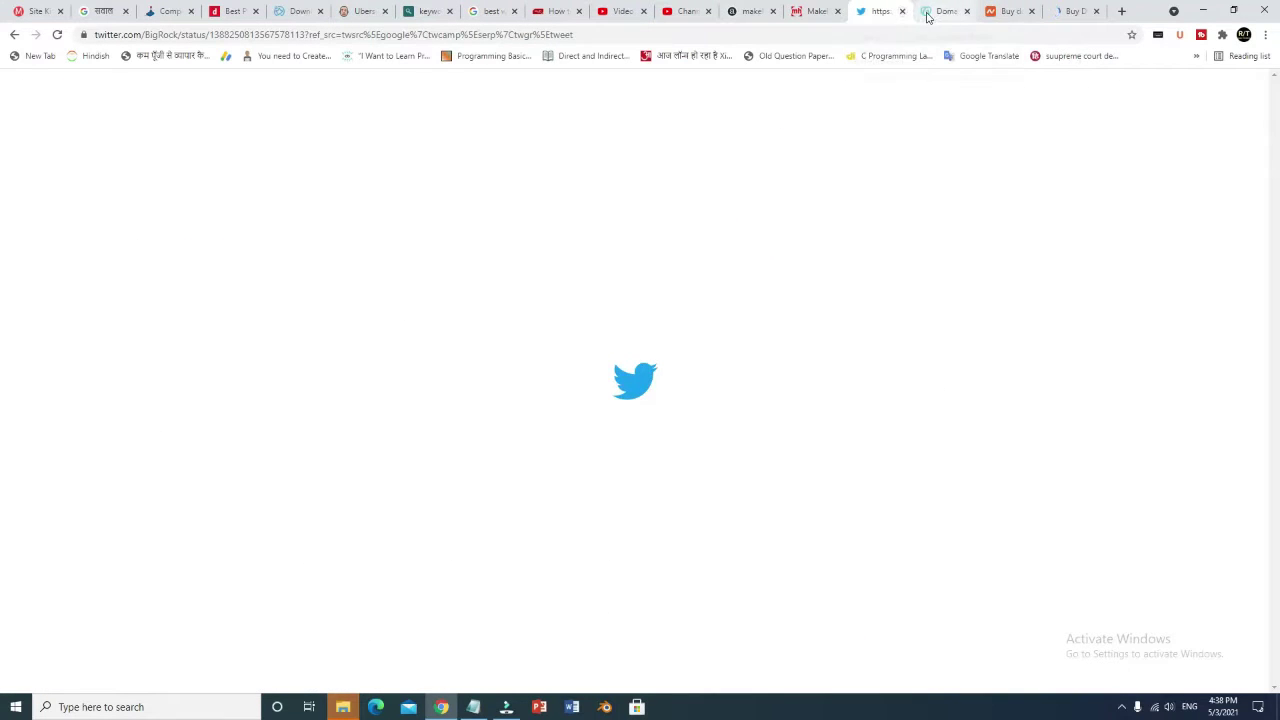
click(902, 12)
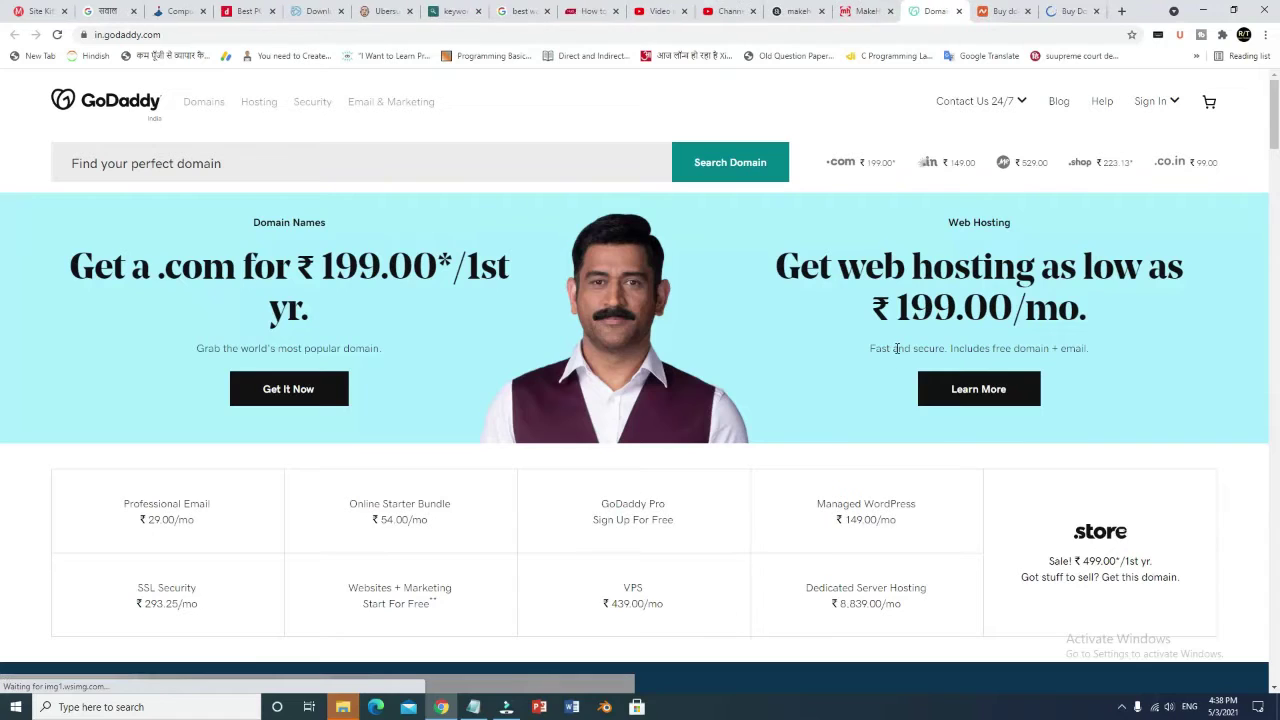
- Reload the Namecheap page and view the Namecheap and BigRock home pages
key(ctrl+Tab)
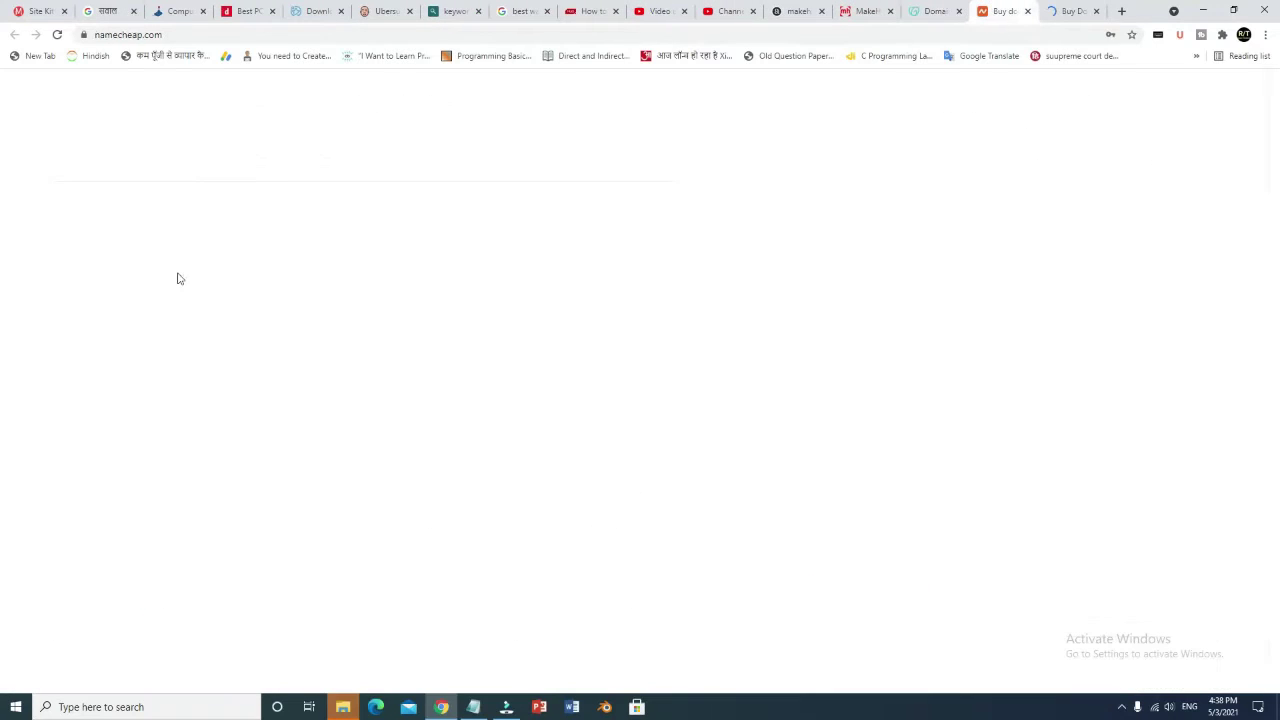
click(57, 34)
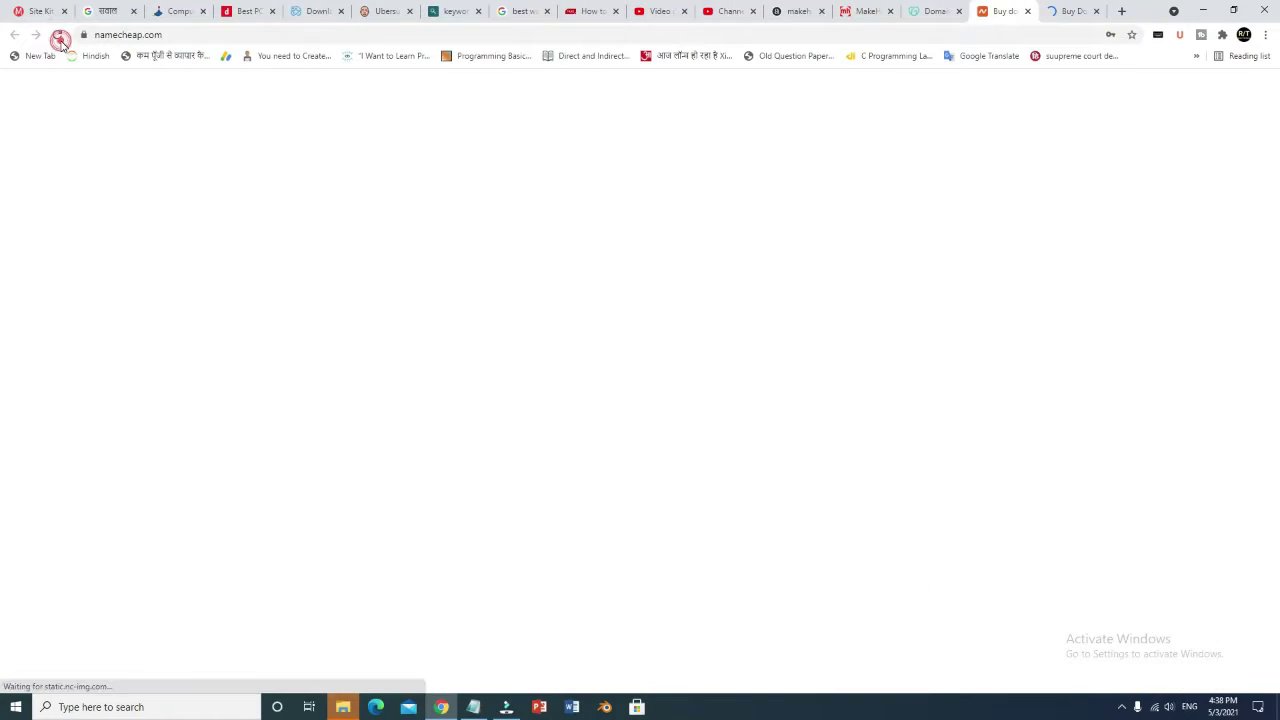
click(1073, 10)
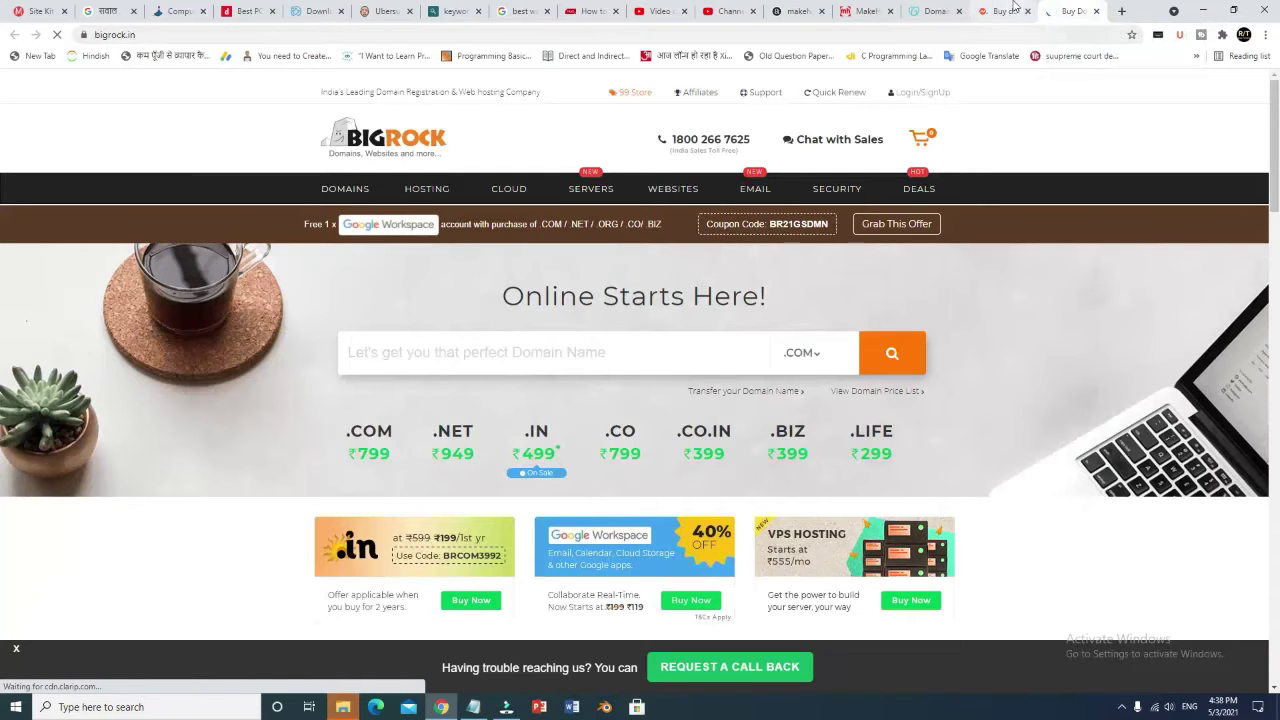
key(ctrl+shift+Tab)
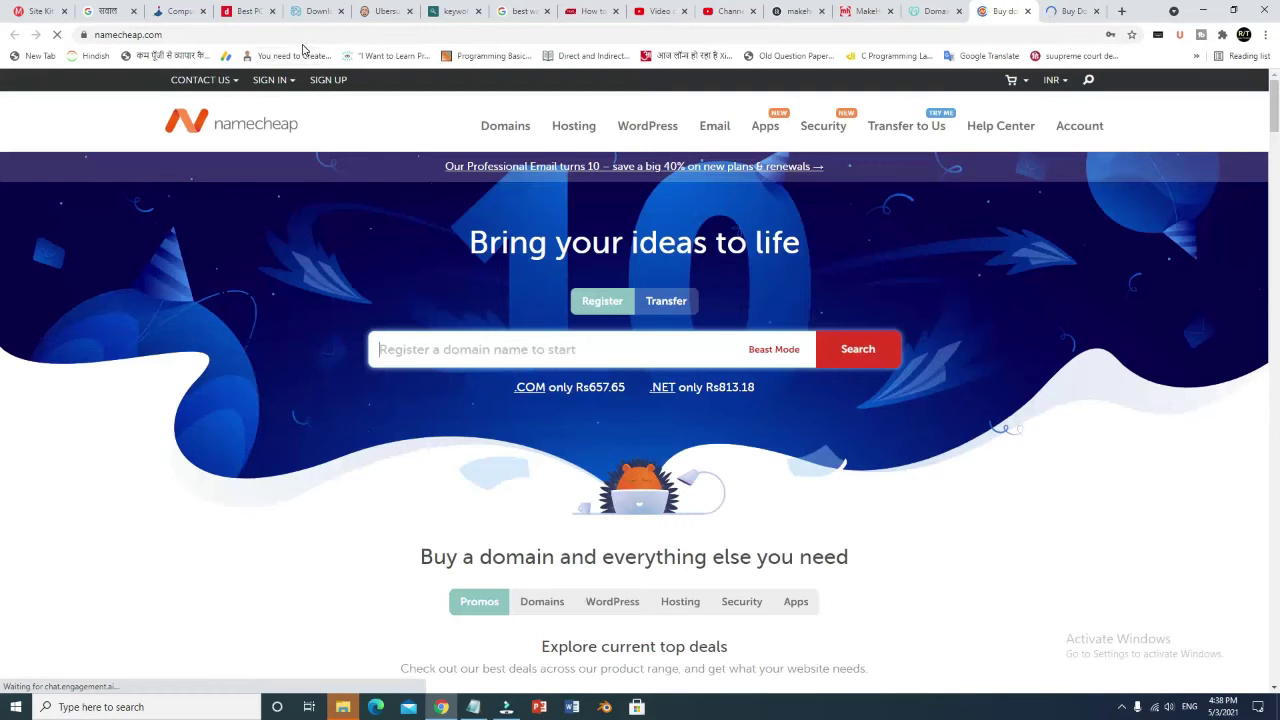
click(1068, 11)
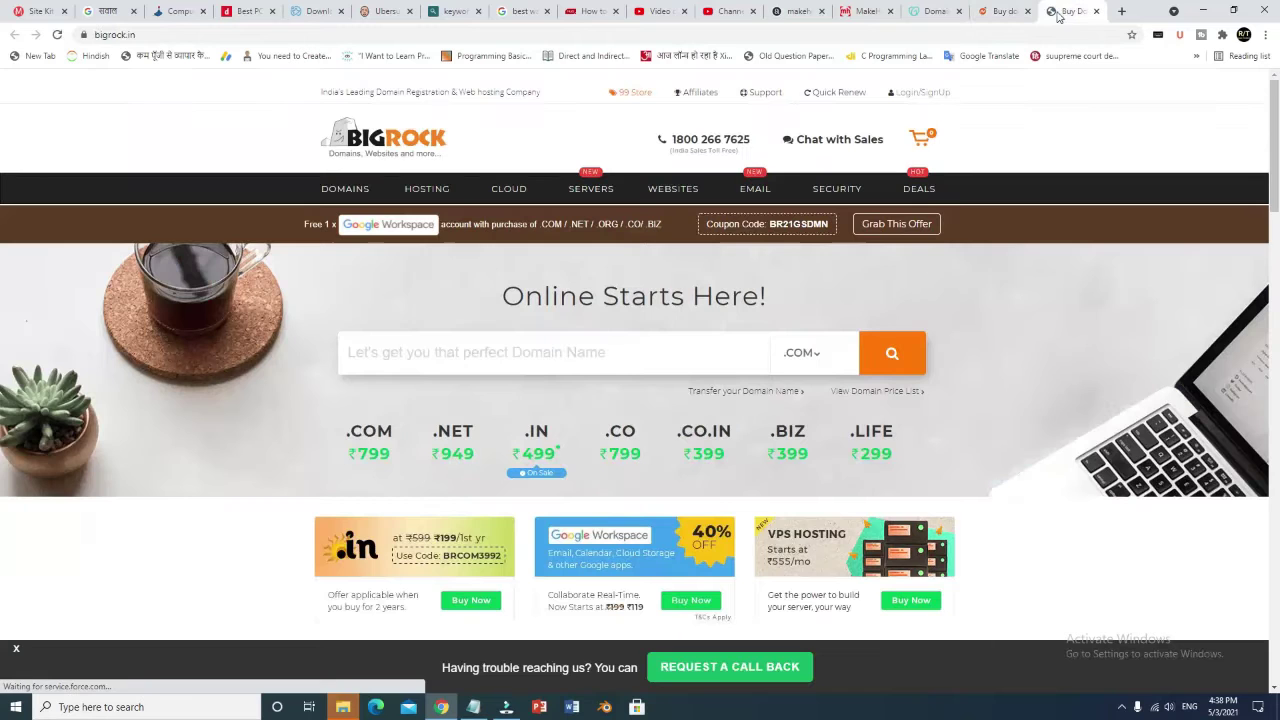
- Load the Namecheap home page again from its web address
click(1003, 11)
click(547, 35)
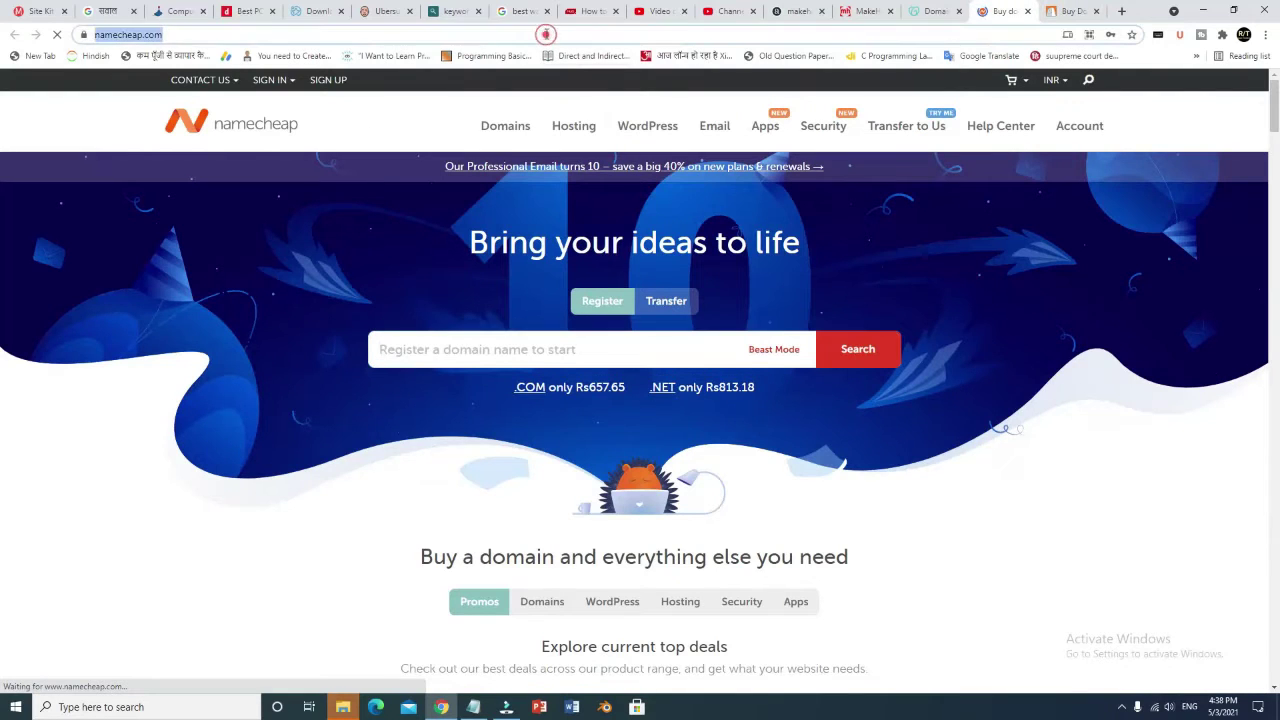
key(Right)
key(BackSpace)
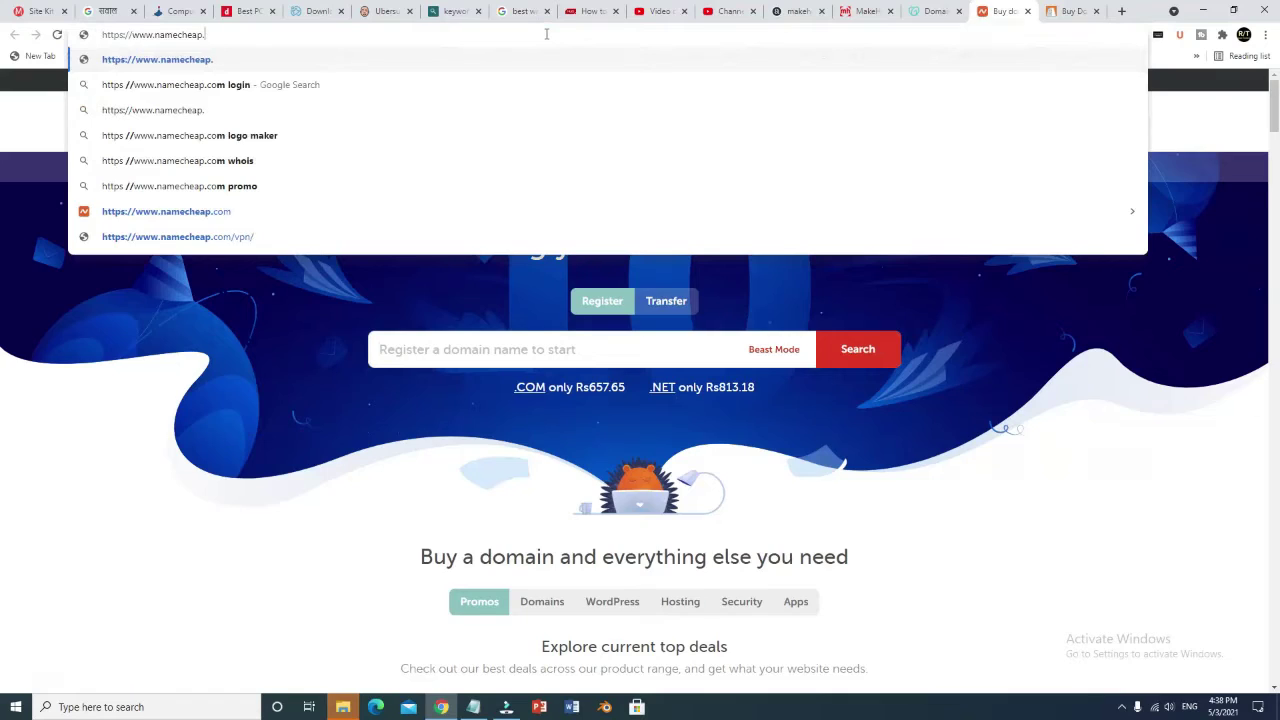
key(Return)
- Copy the domain name websitehindiup.com from the GoDaddy domain search
key(ctrl+shift+Tab)
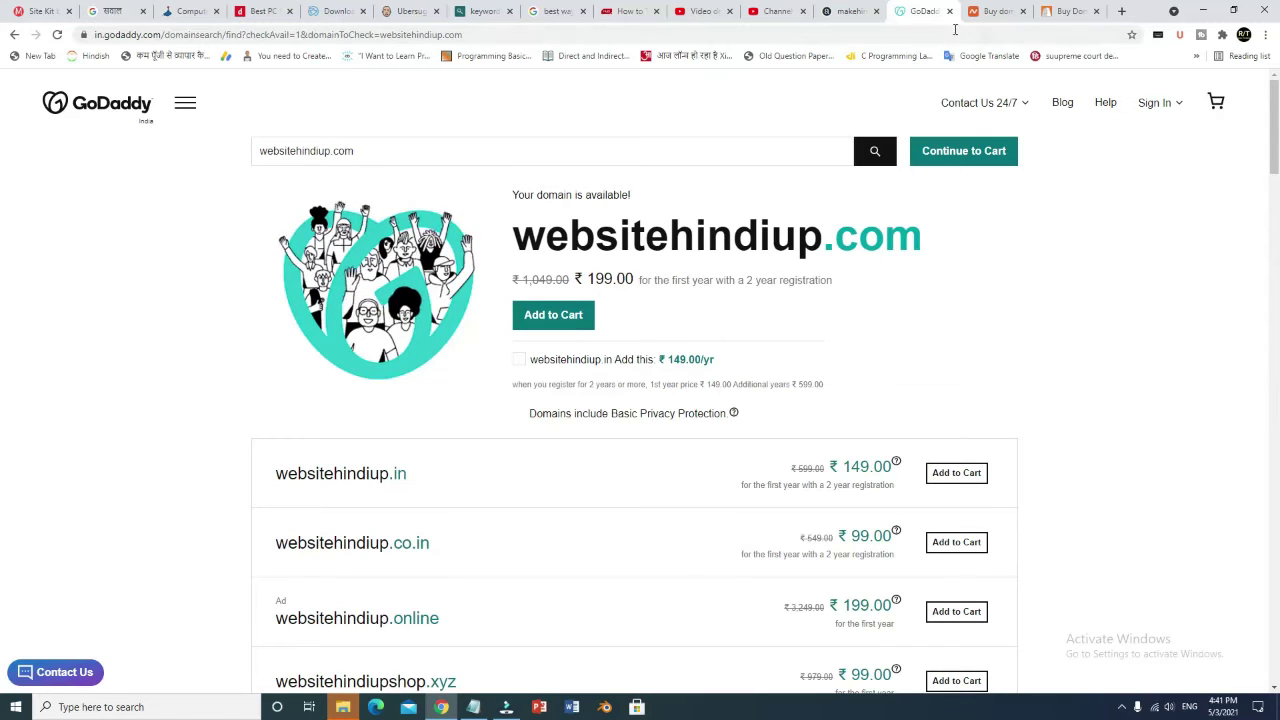
drag(396, 155, 263, 151)
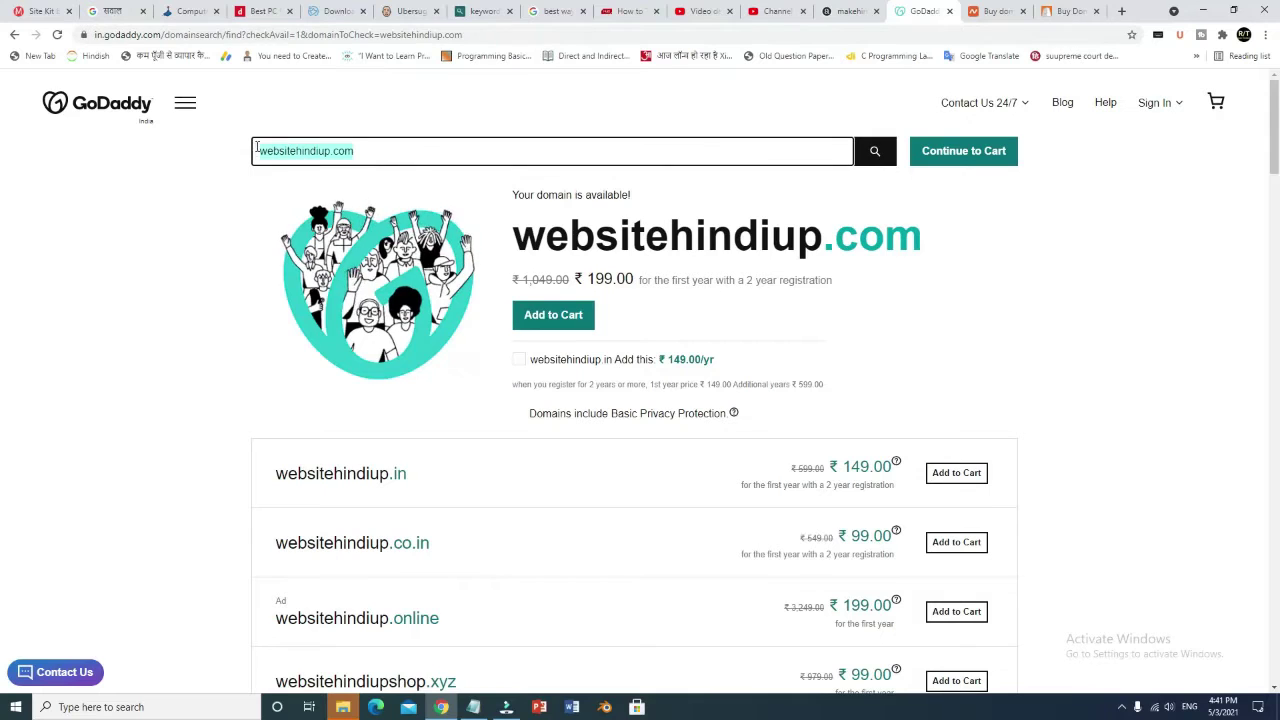
right_click(266, 152)
click(337, 197)
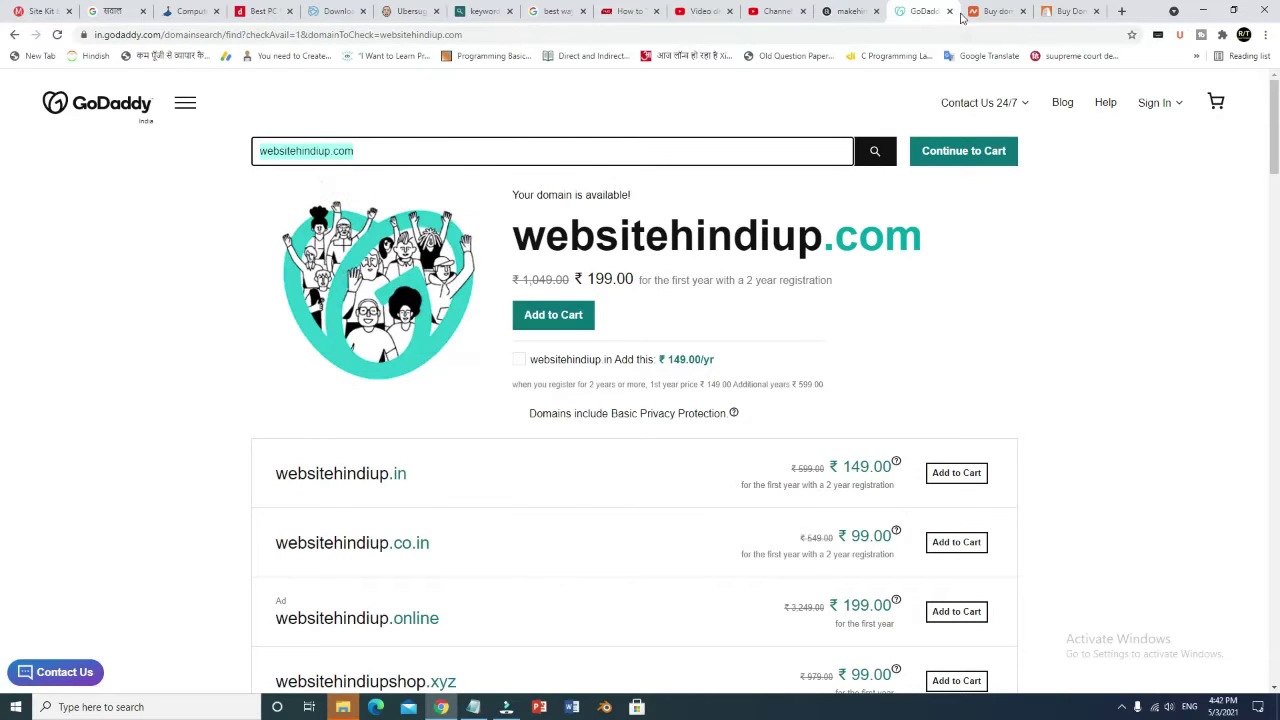
- Search Namecheap for websitehindiup.com and compare its price with the GoDaddy offer
click(970, 12)
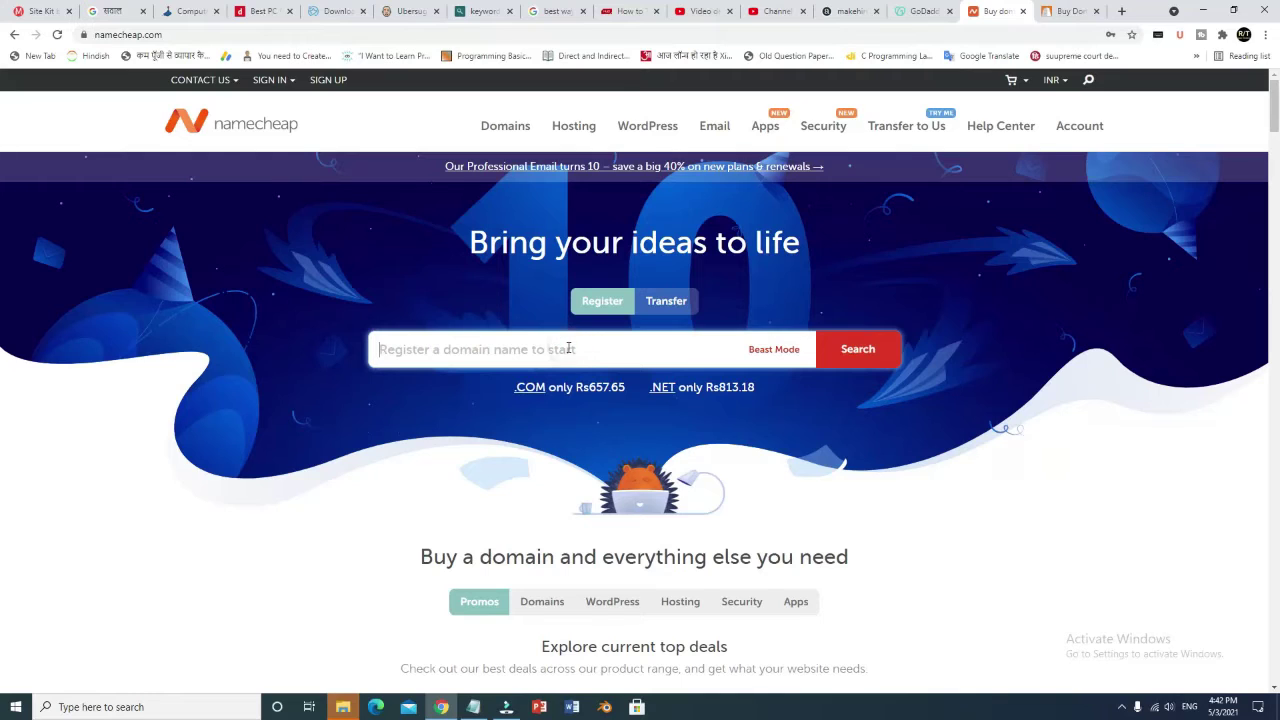
key(ctrl+v)
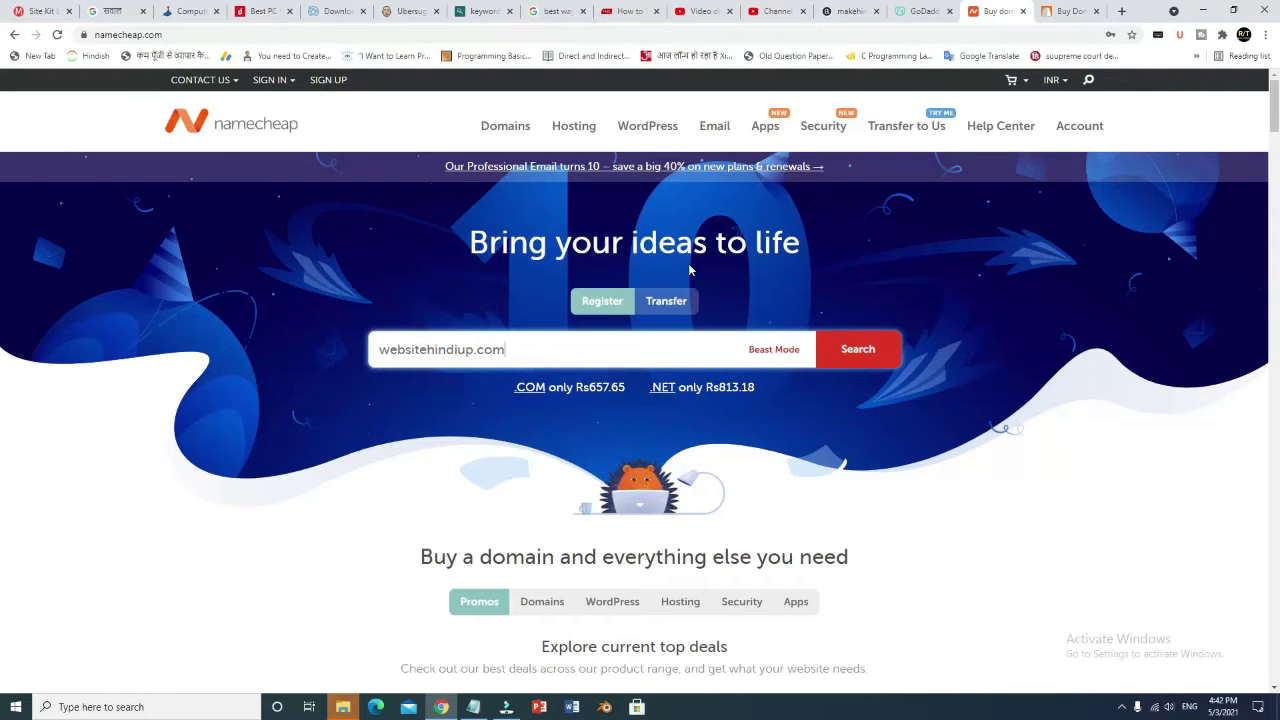
click(847, 348)
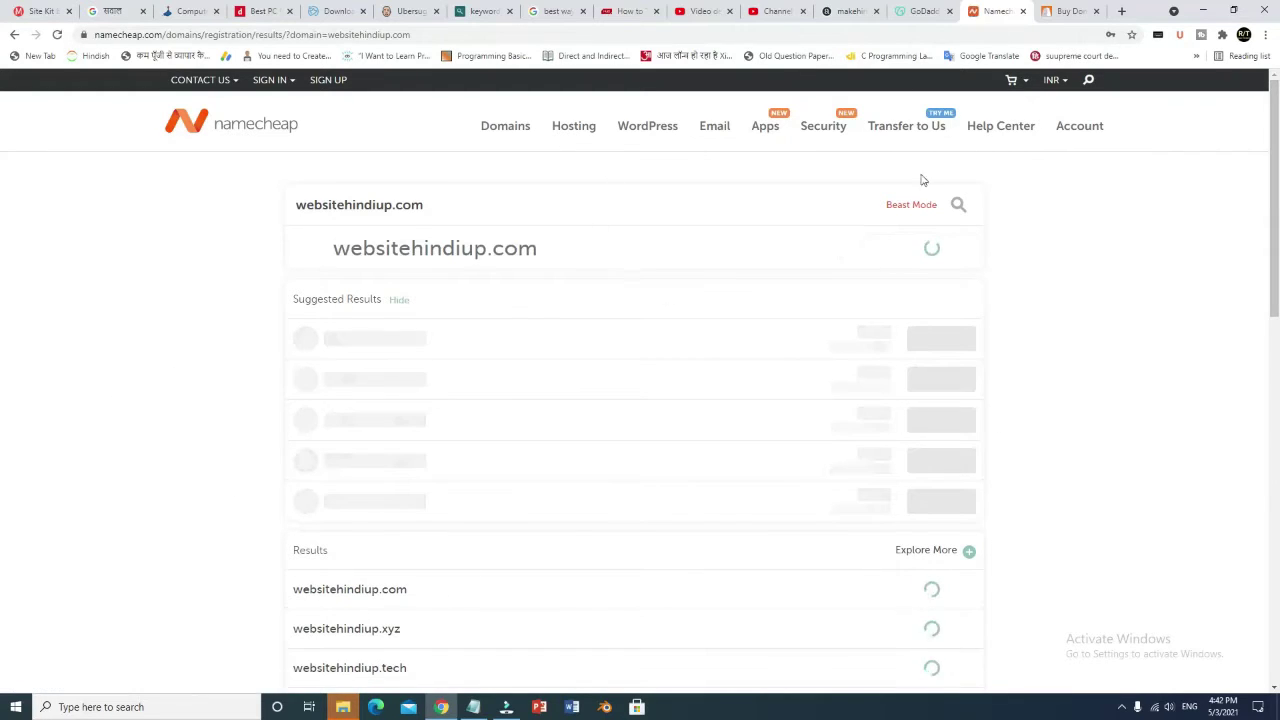
click(920, 11)
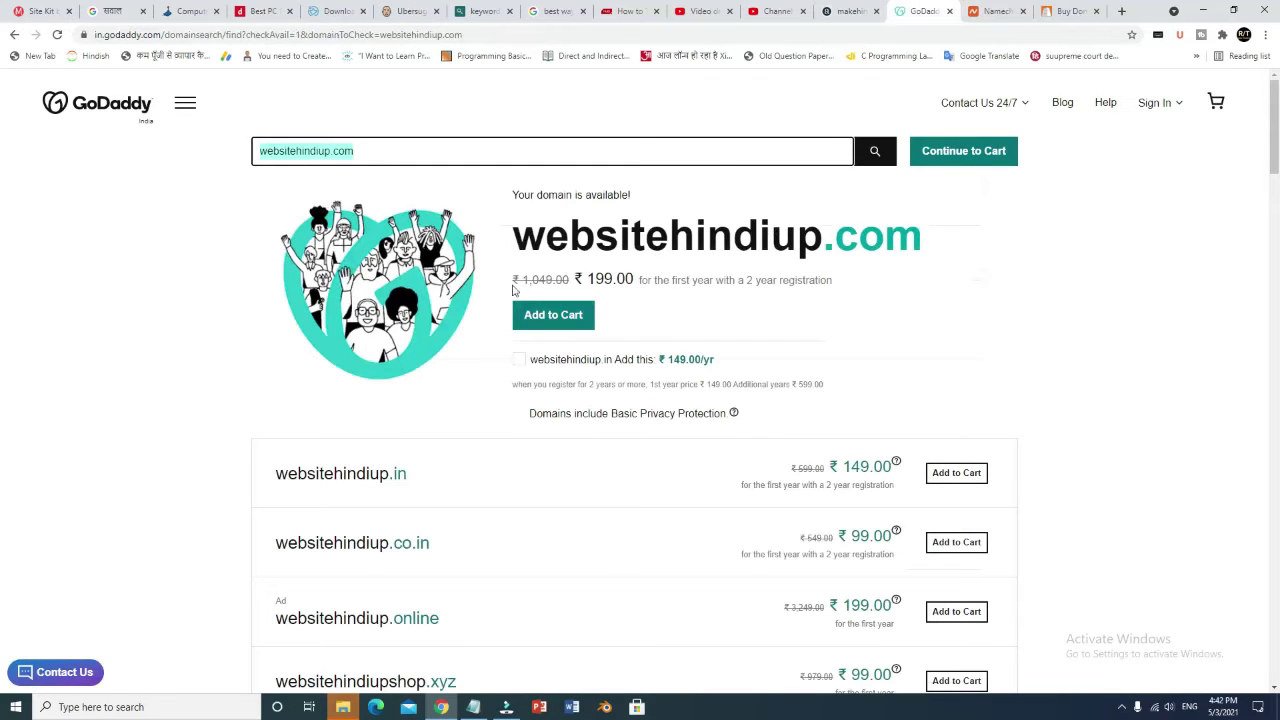
click(975, 10)
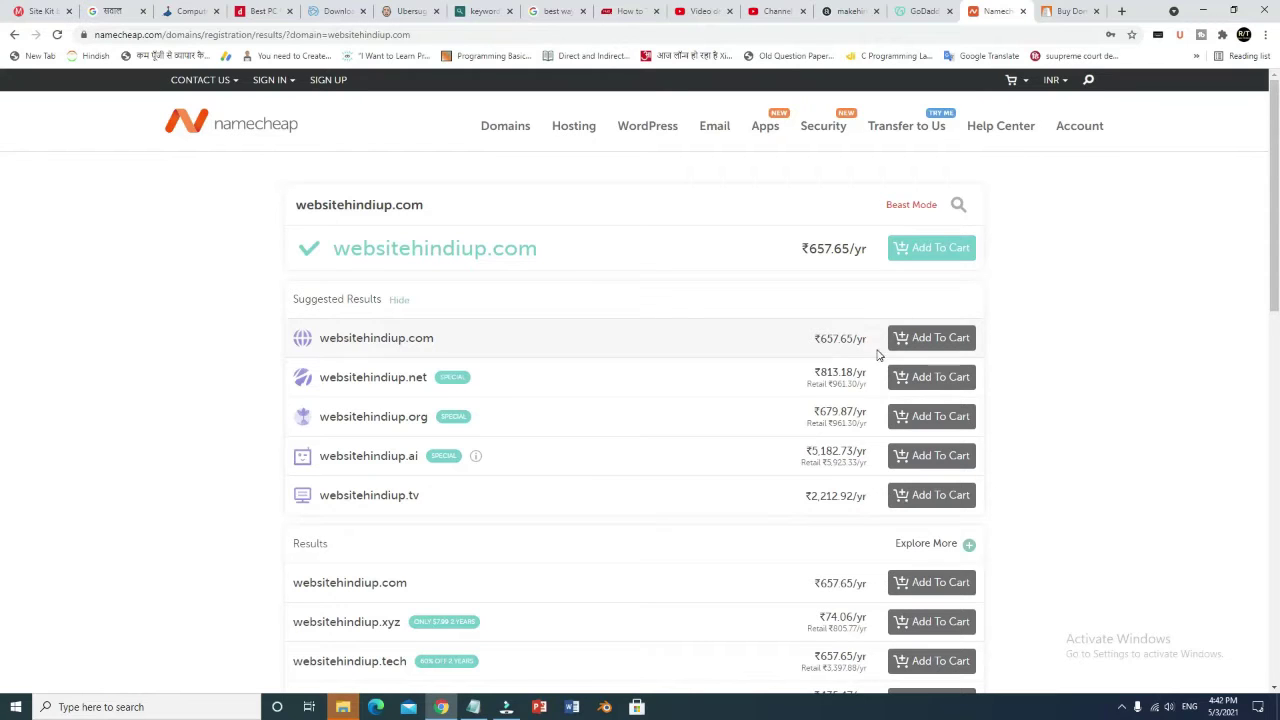
- Search BigRock for the copied domain websitehindiup.com
click(1056, 11)
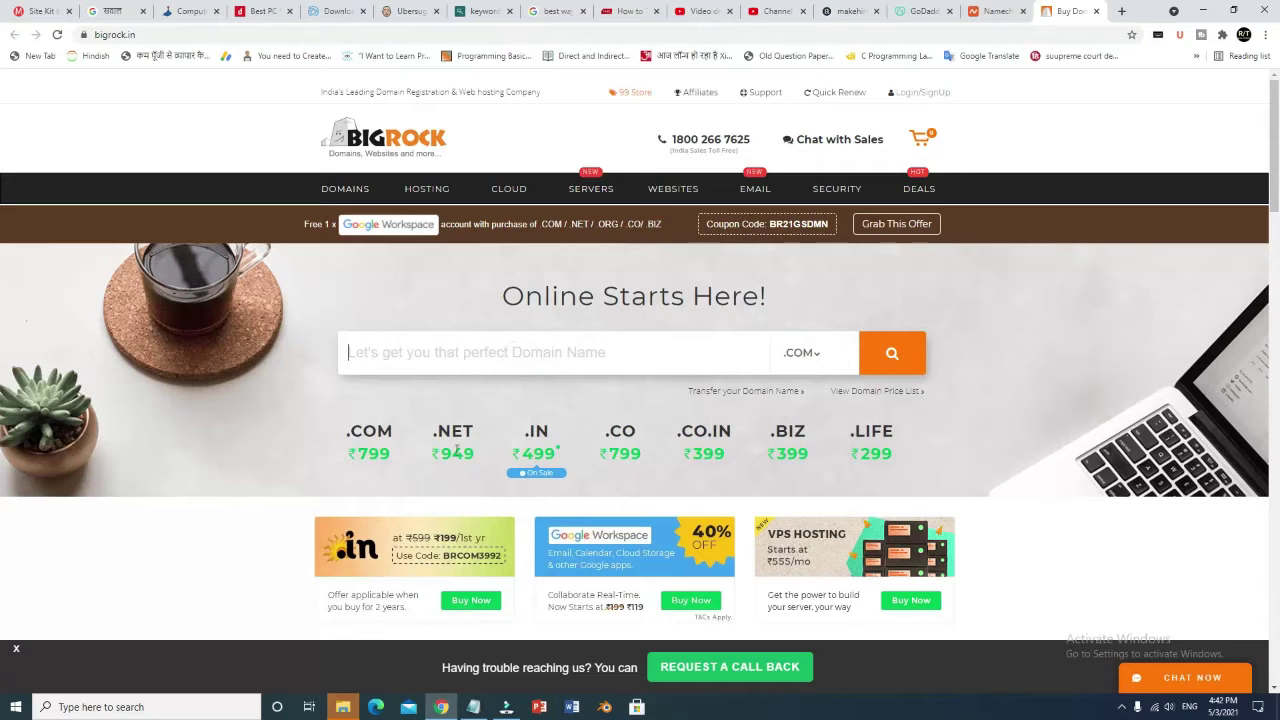
right_click(431, 352)
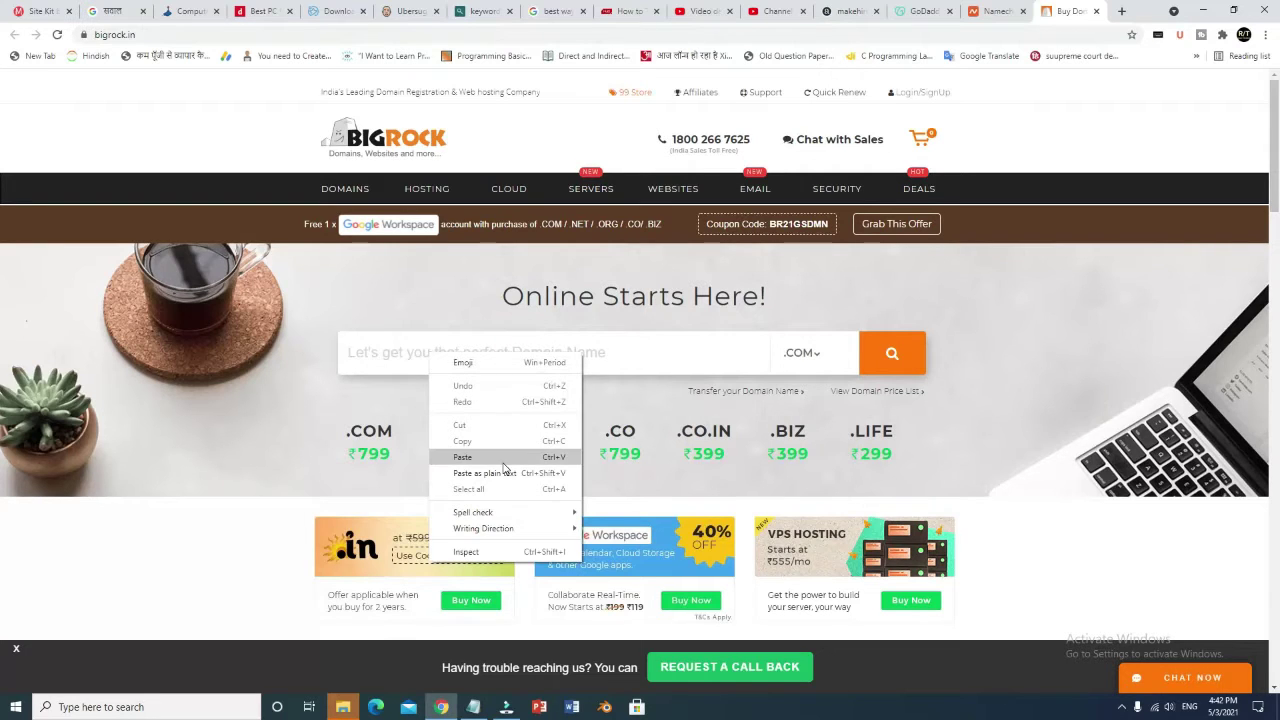
click(505, 465)
click(869, 353)
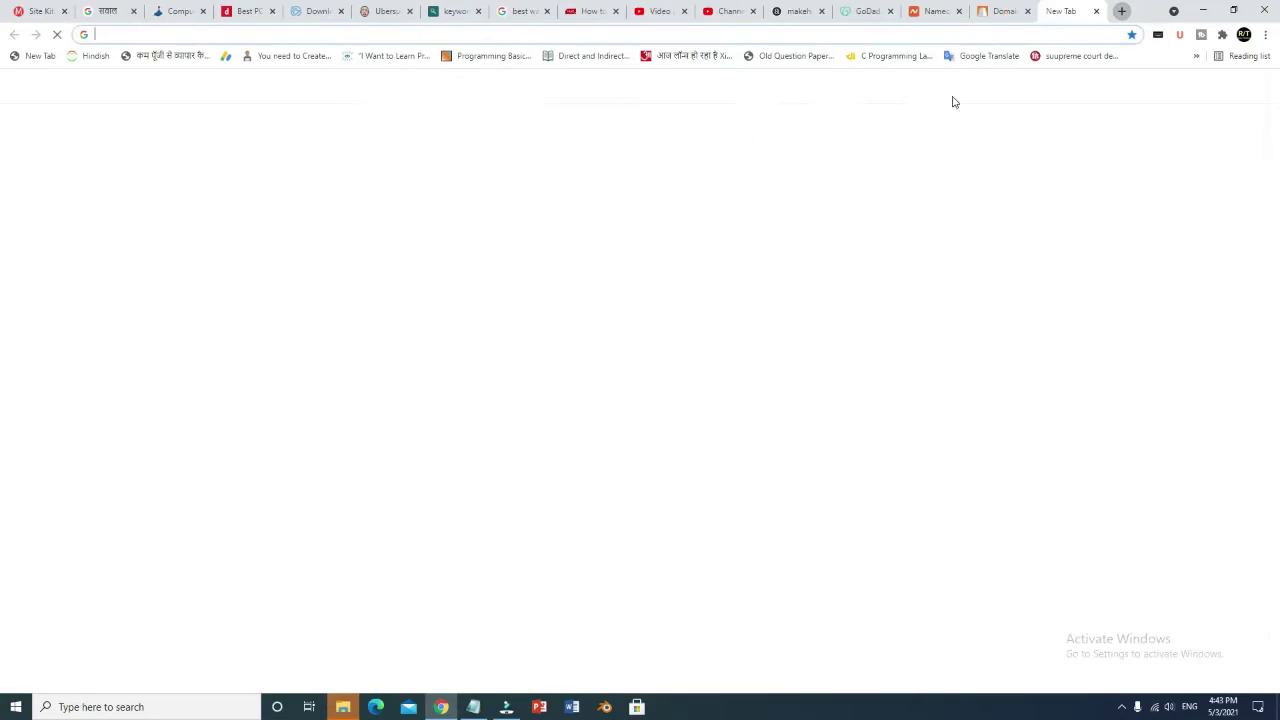
- Calculate 1248/2 in a new browser tab and return to the BigRock results
click(1121, 11)
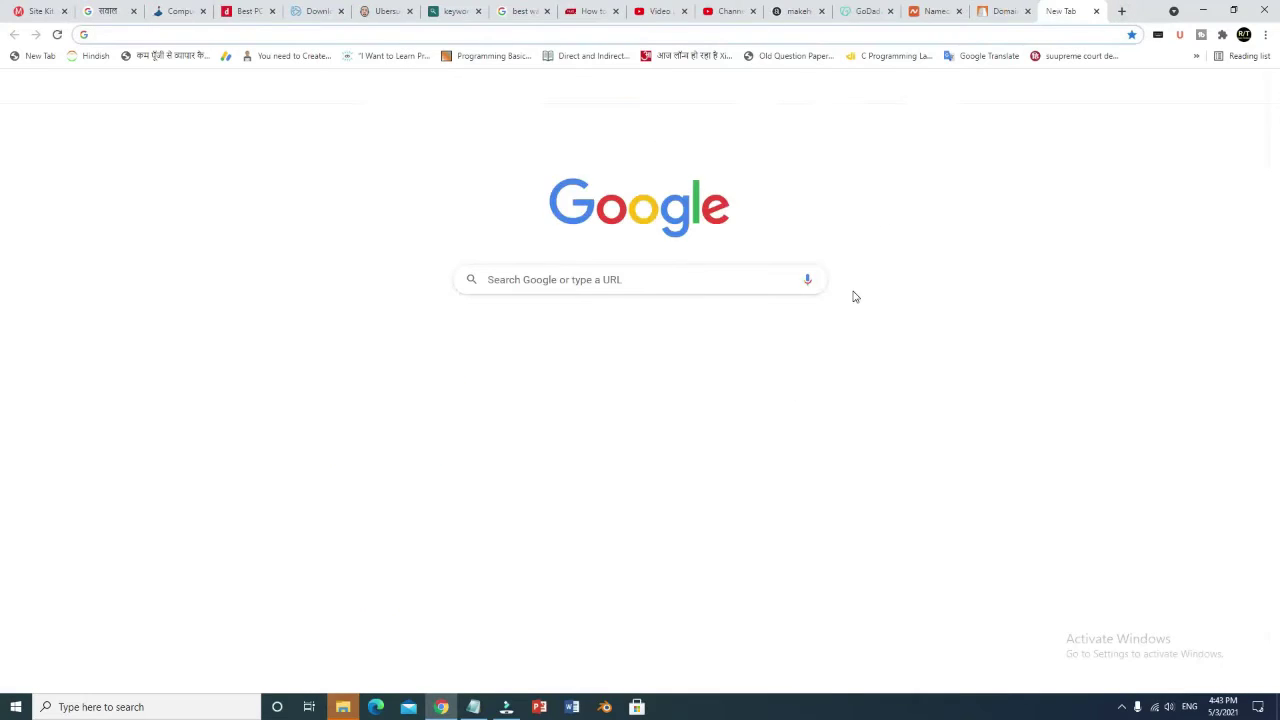
text(1248)
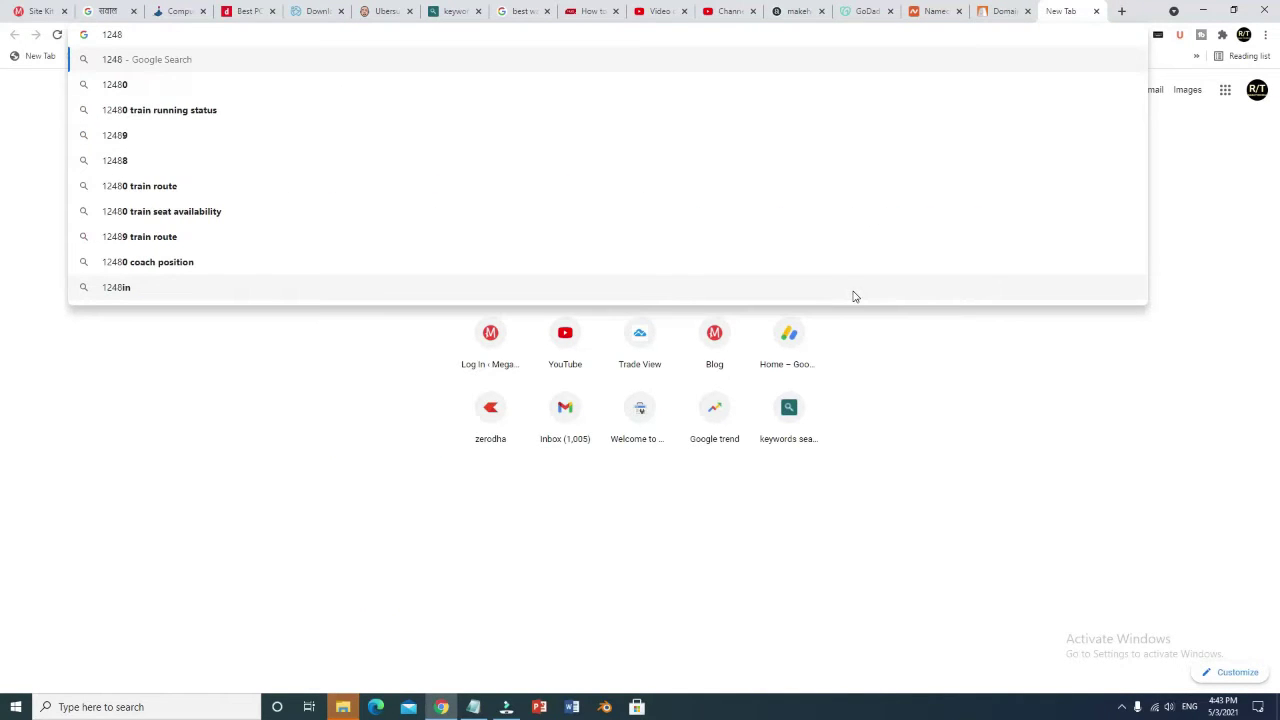
text(/2)
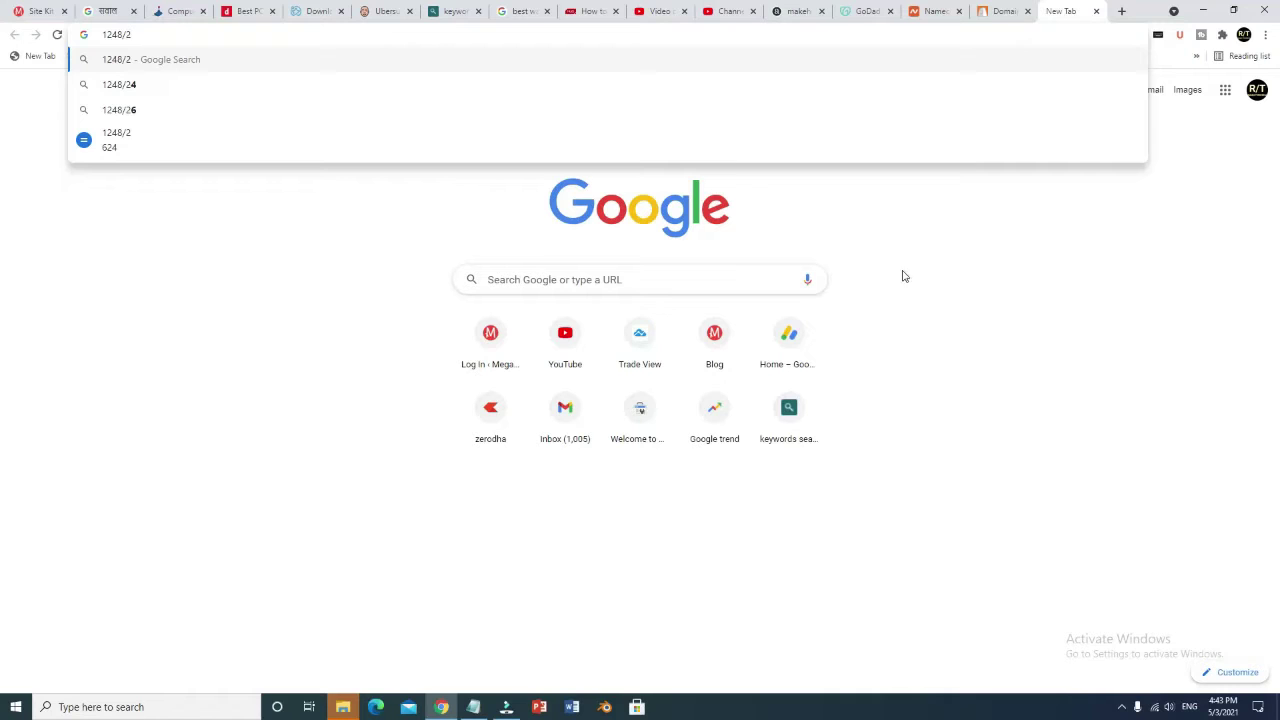
key(ctrl+shift+Tab)
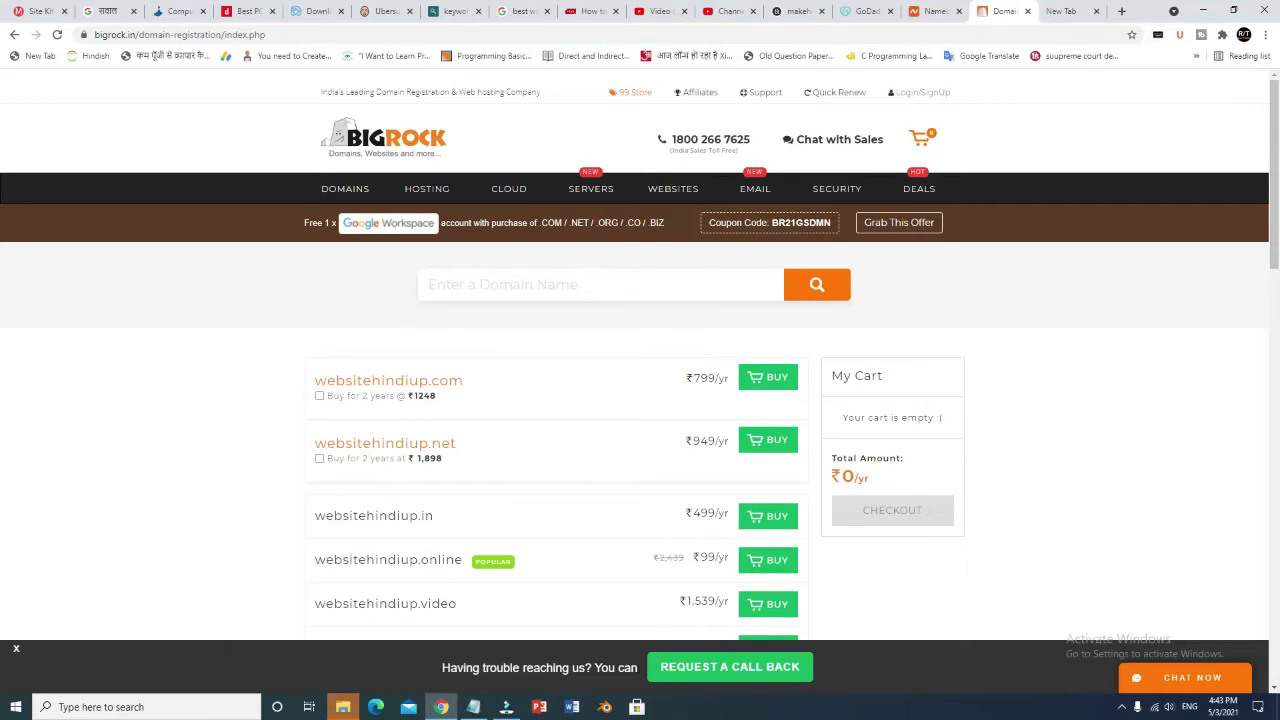
- Note the BigRock price as "624-bigrock" in a new Notepad document and put the note away
right_click(474, 708)
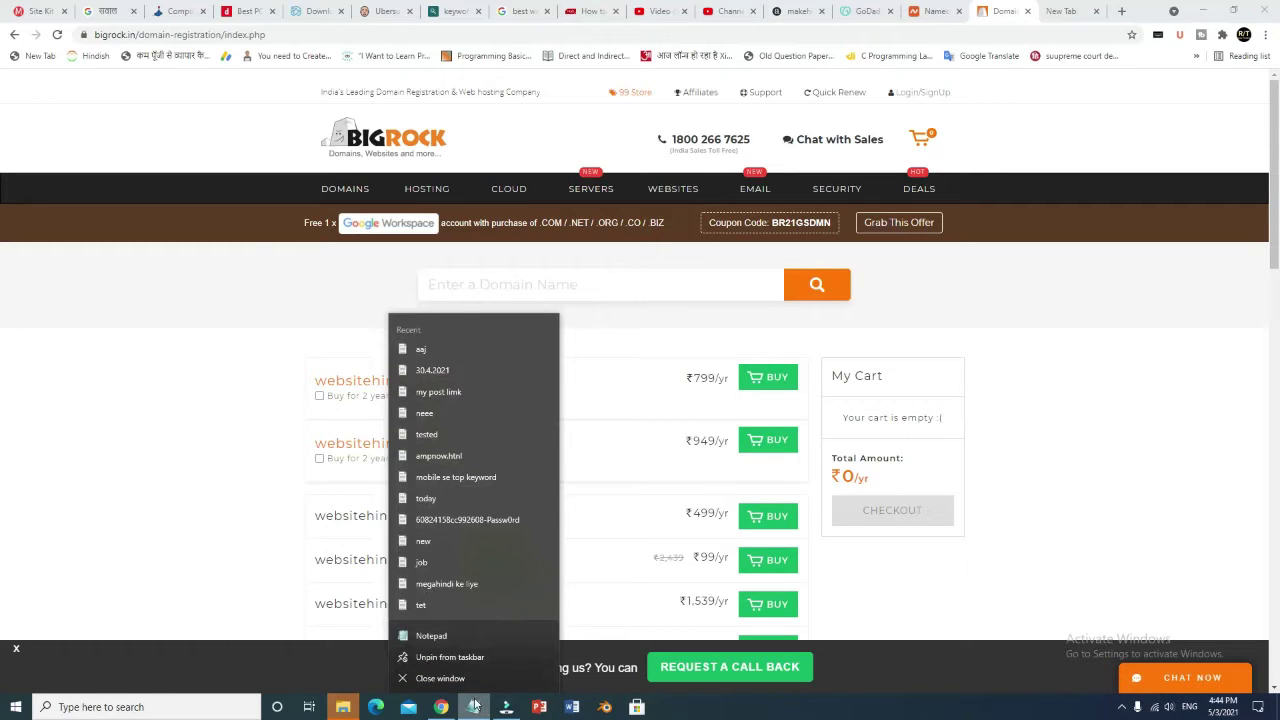
click(455, 637)
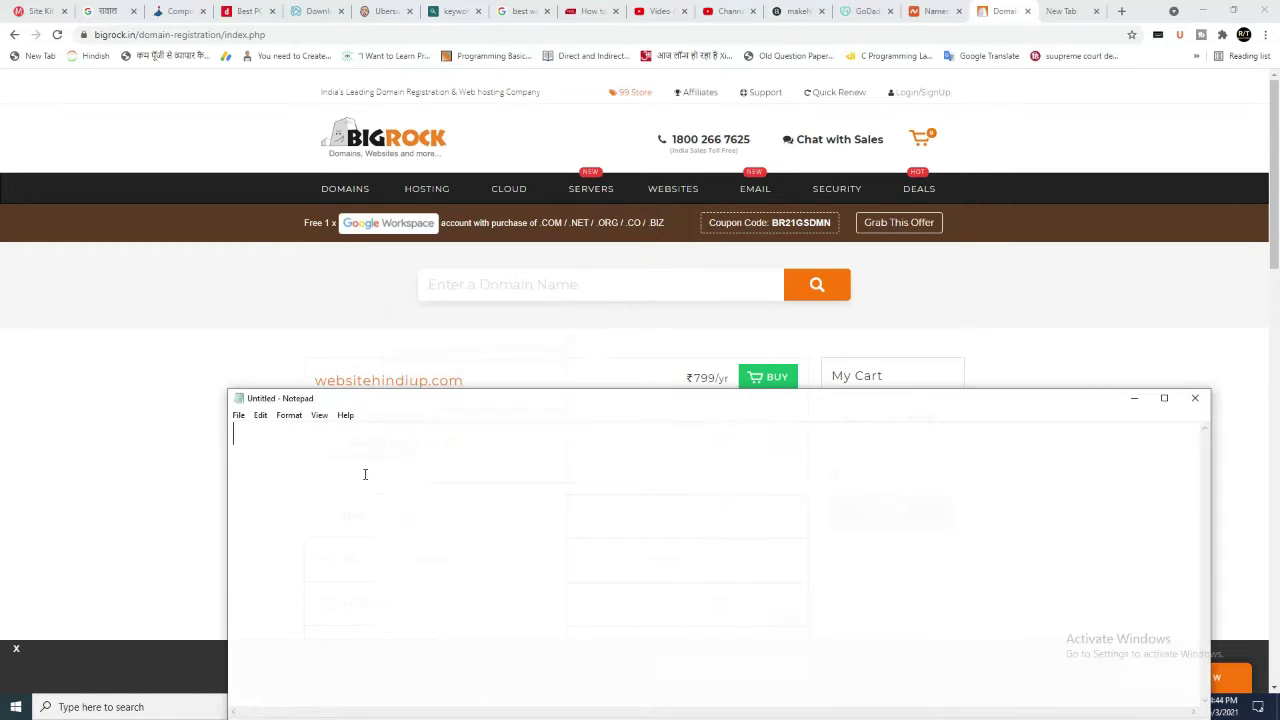
text(624-bigr)
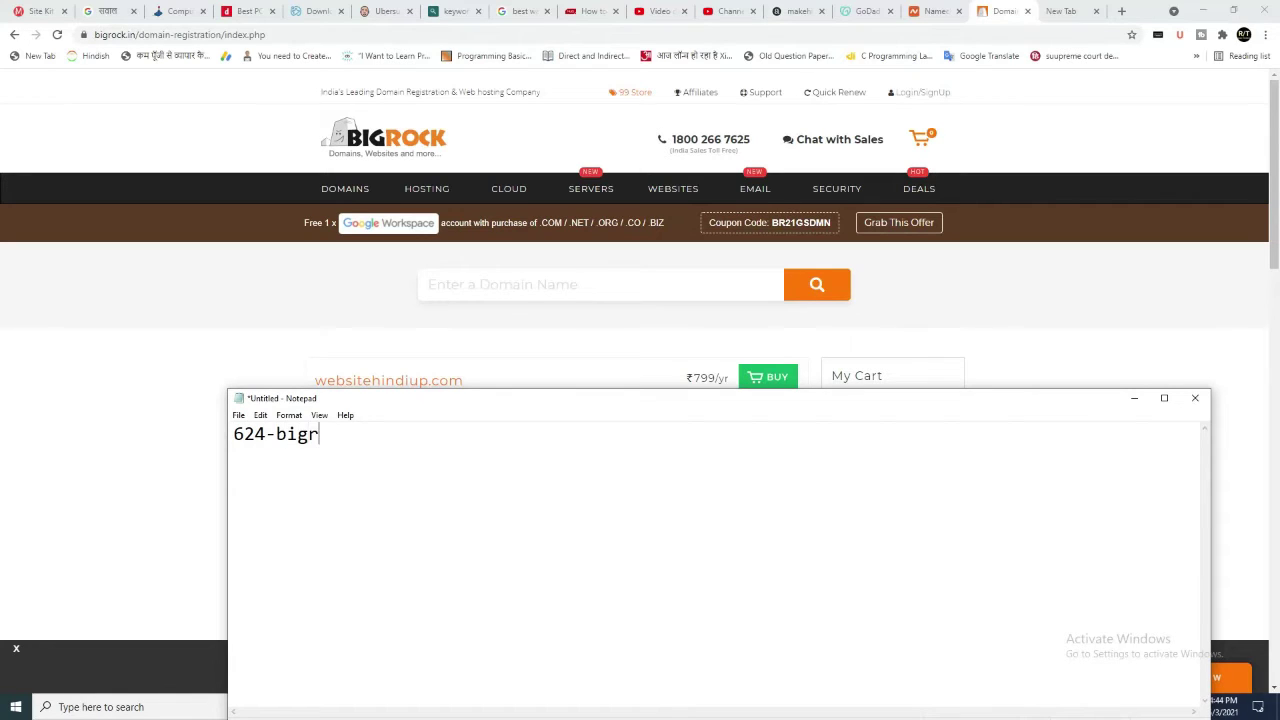
text(ock)
click(1134, 398)
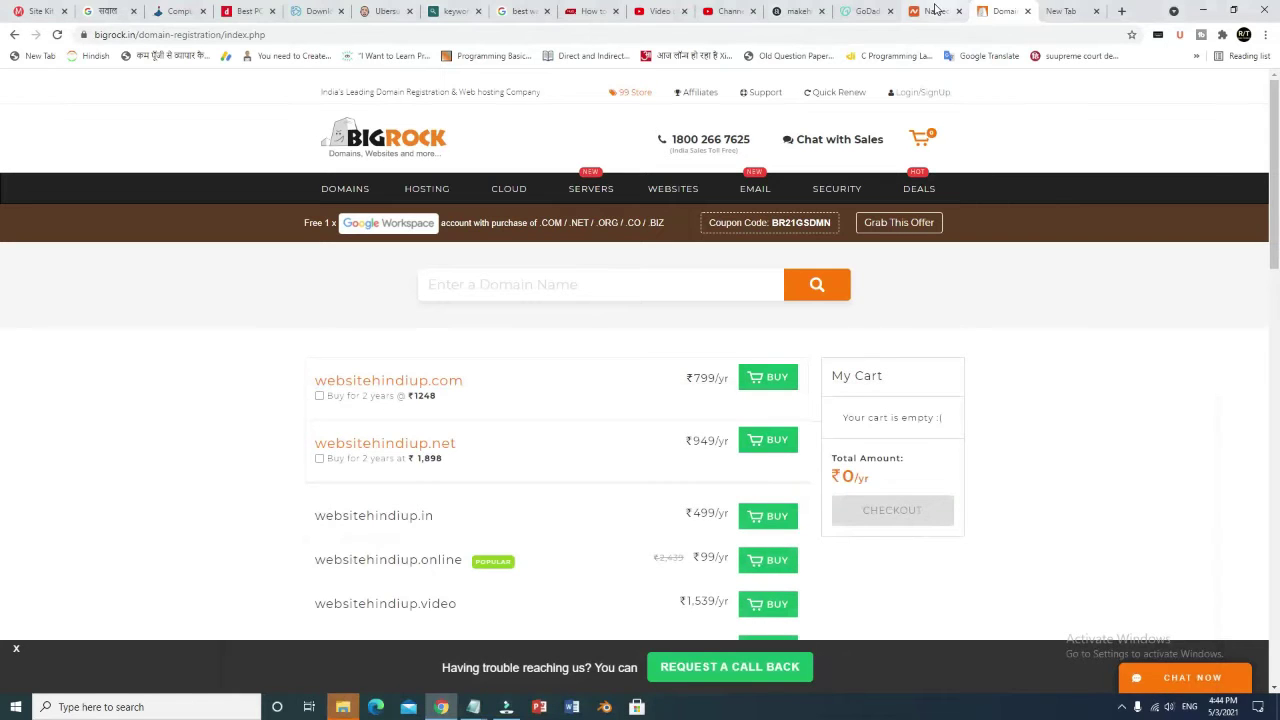
- Add websitehindiup.com to the Namecheap cart and dismiss the cart notification
click(935, 11)
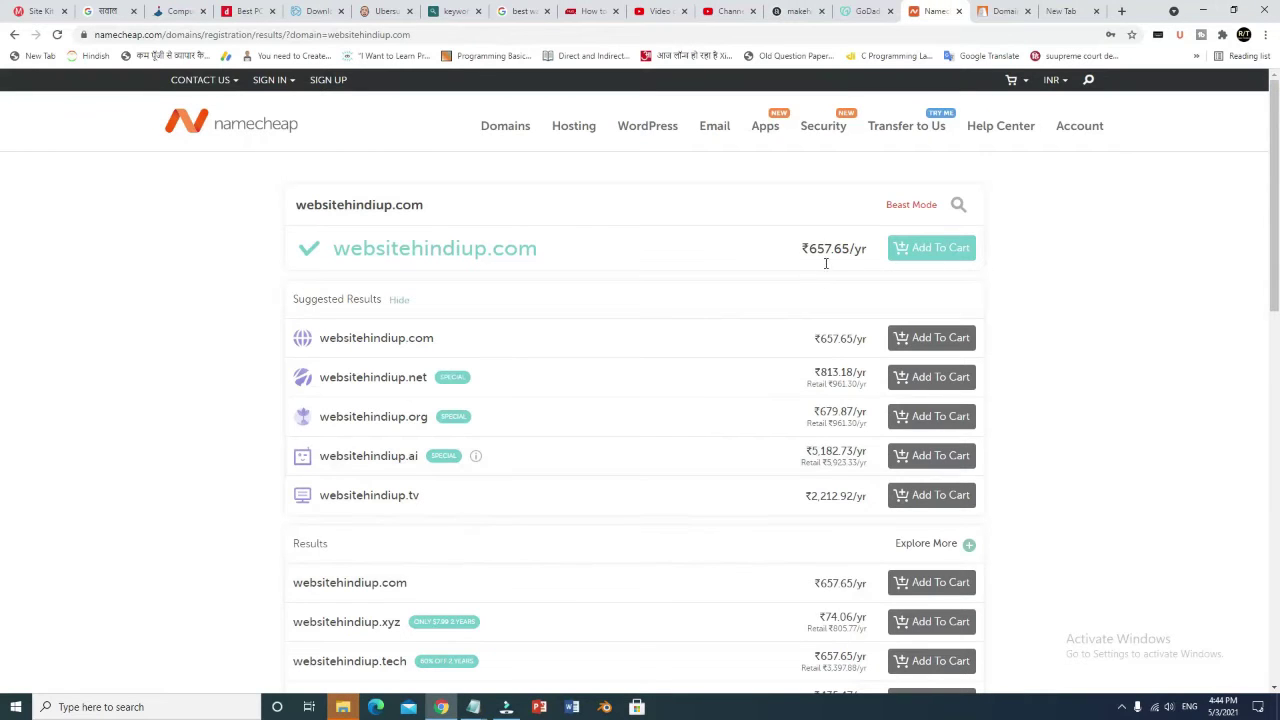
click(907, 252)
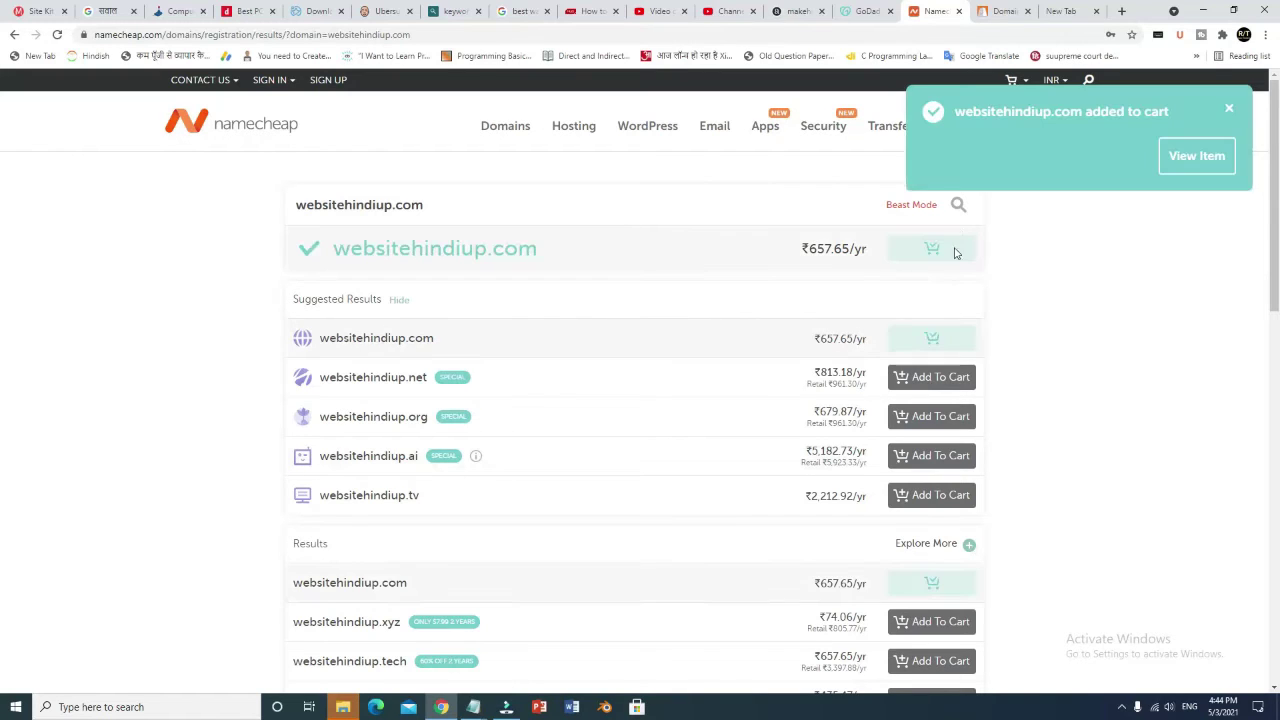
click(1229, 108)
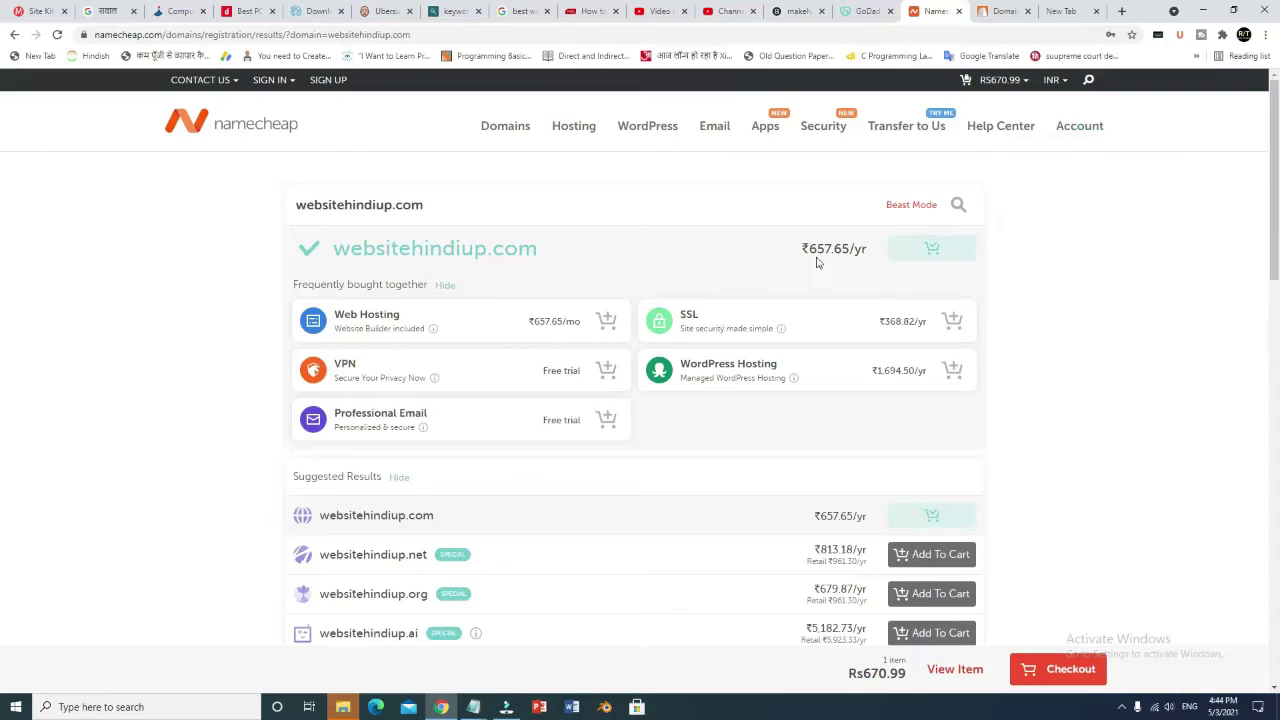
- Calculate 657*2 in the empty browser tab to get Namecheap's two-year price
key(ctrl+Tab)
key(ctrl+Tab)
text(124)
key(BackSpace)
key(BackSpace)
key(BackSpace)
text(657)
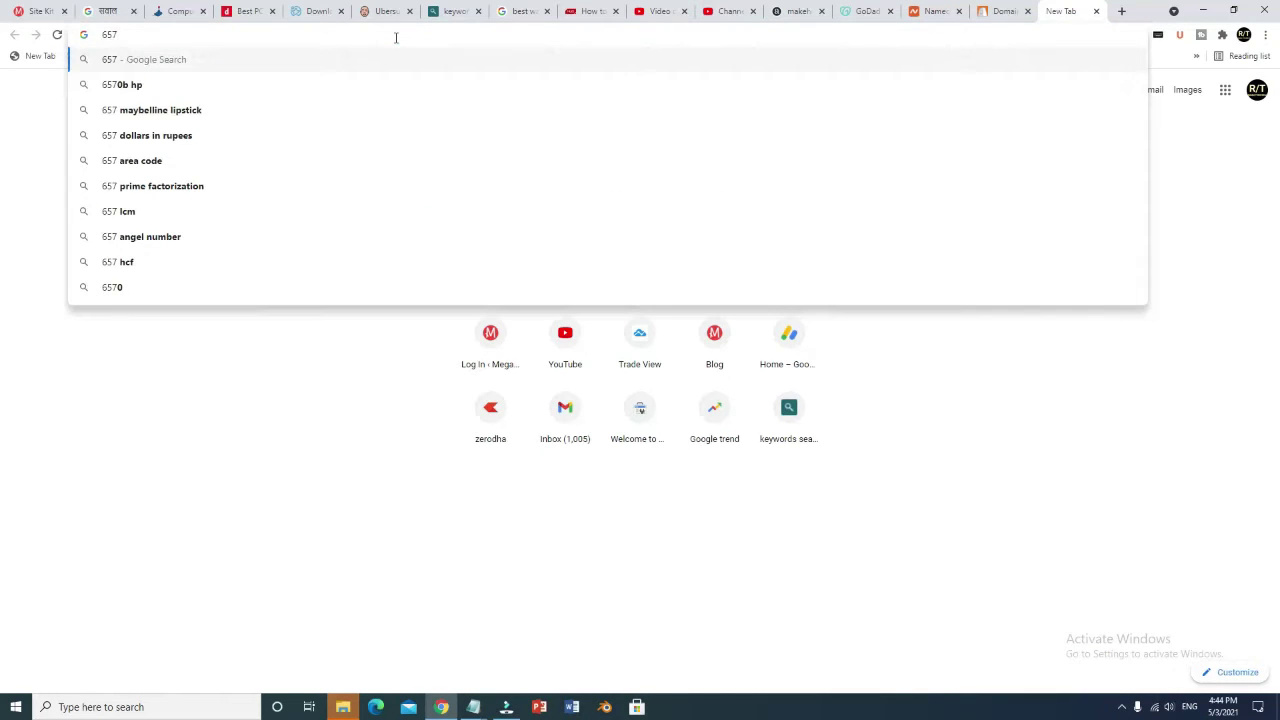
text(*2)
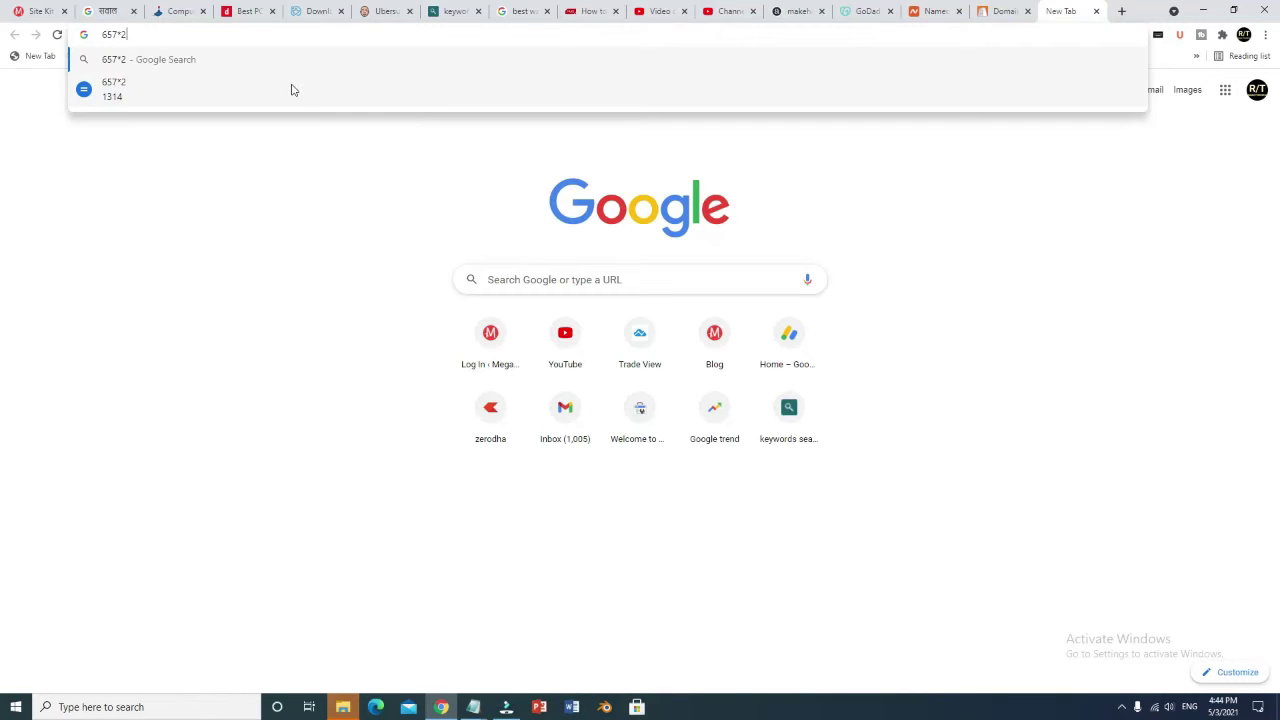
click(724, 647)
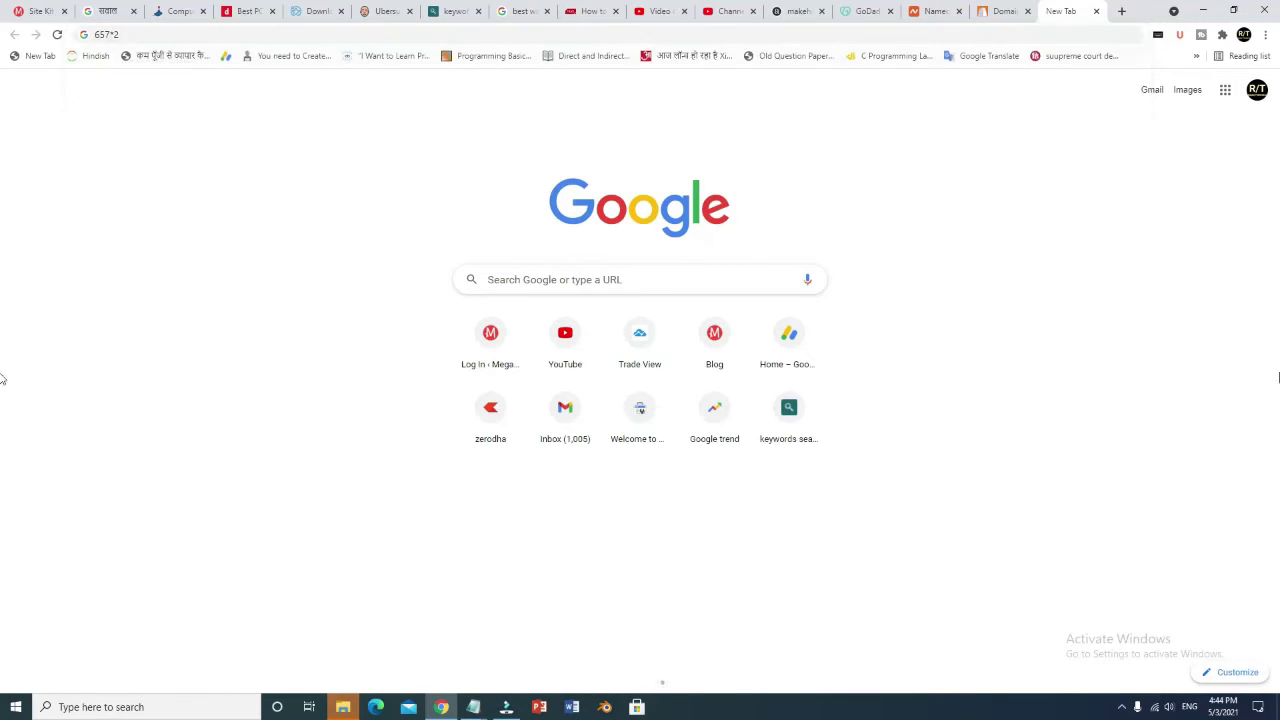
- Add the line "657-namecheap" below the BigRock entry in the Notepad note
click(473, 707)
click(522, 658)
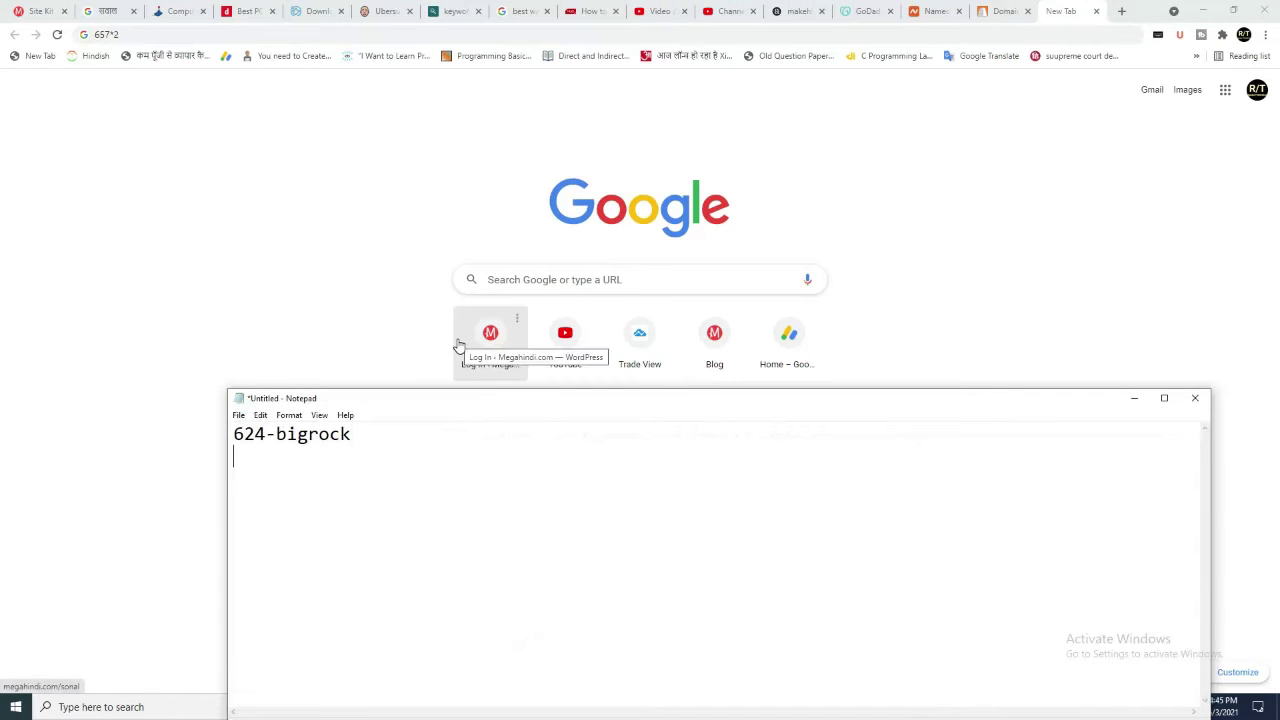
key(Return)
text(657-namecje)
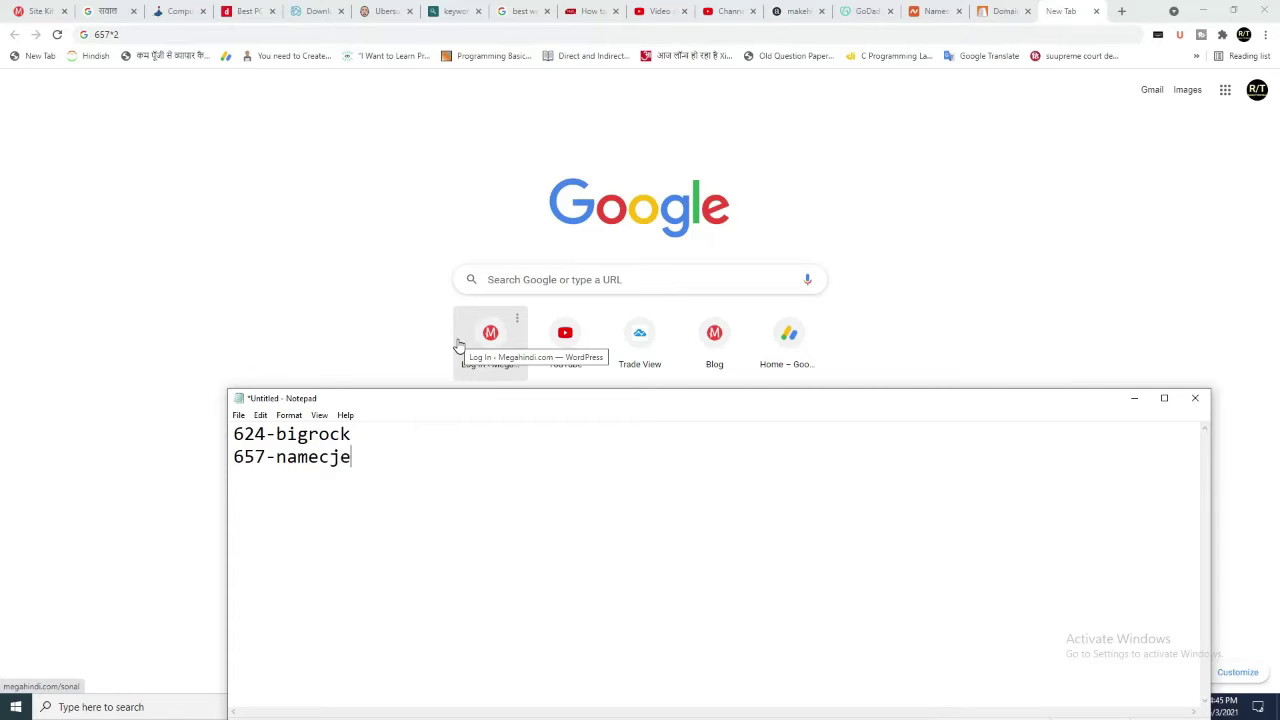
key(BackSpace)
key(BackSpace)
text(hep)
key(Left)
text(a)
- Return to the GoDaddy results and add websitehindiup.com to the basket
click(1000, 11)
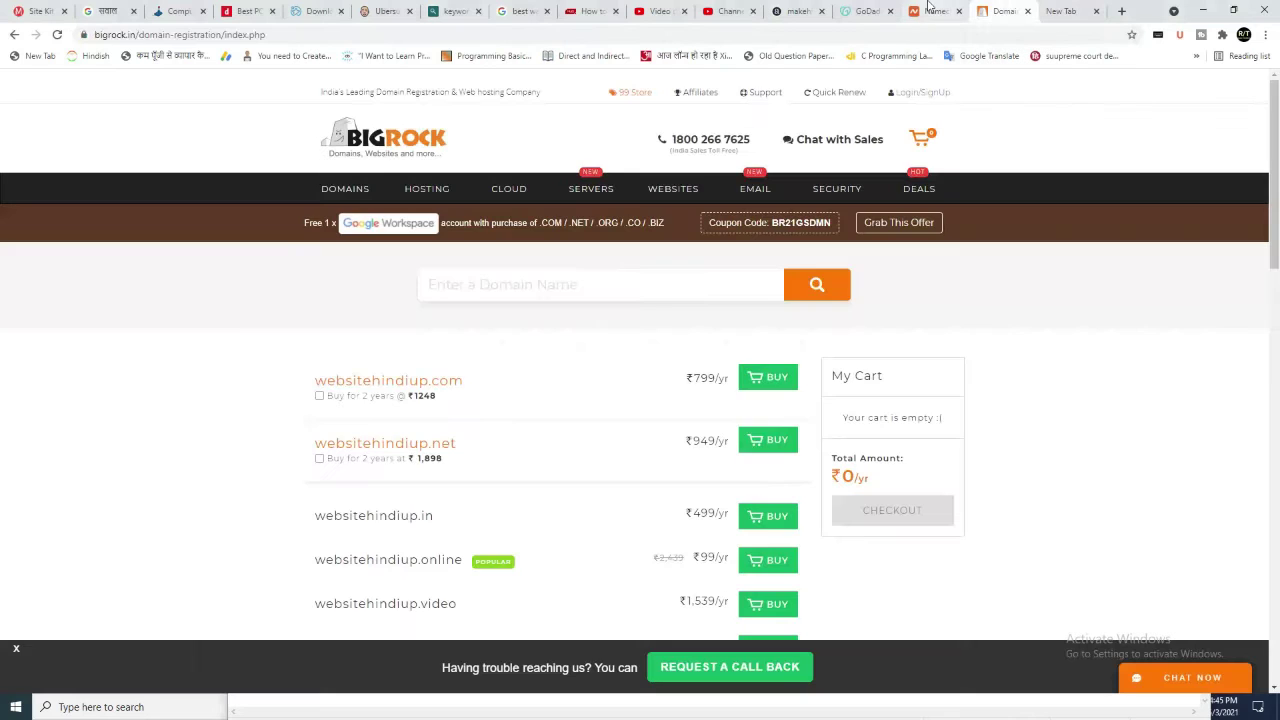
click(930, 11)
click(866, 11)
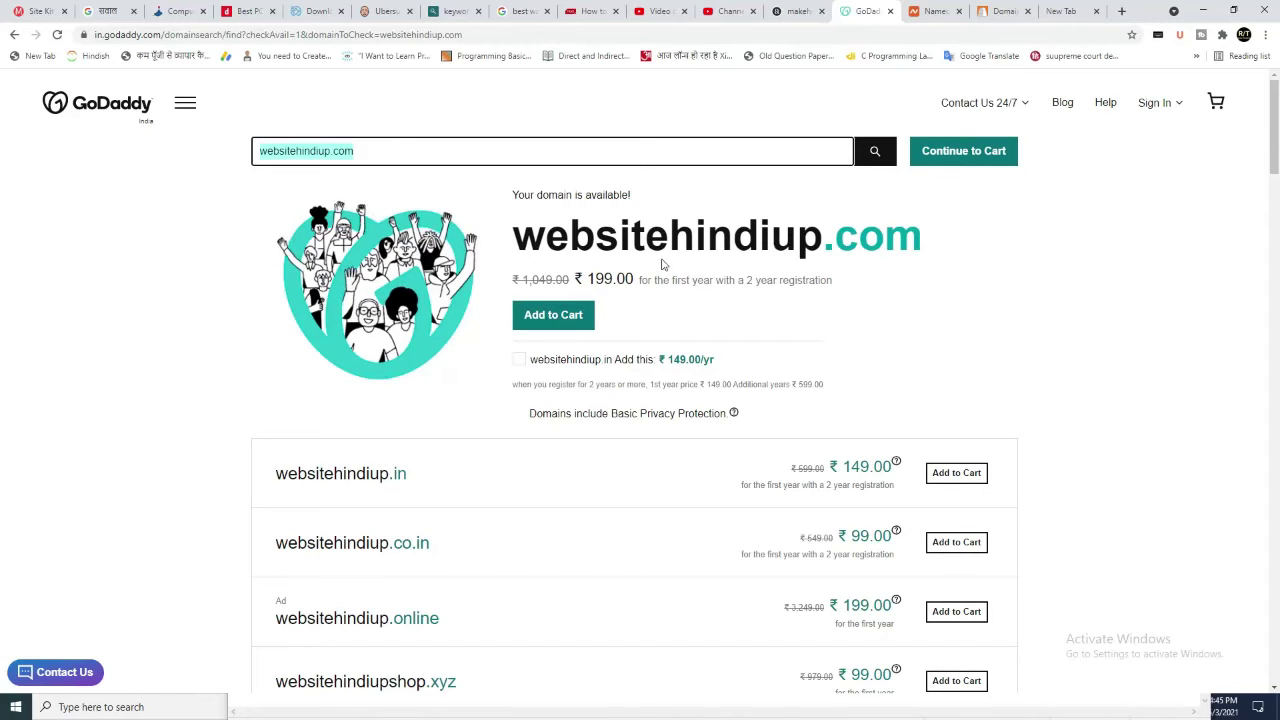
click(566, 318)
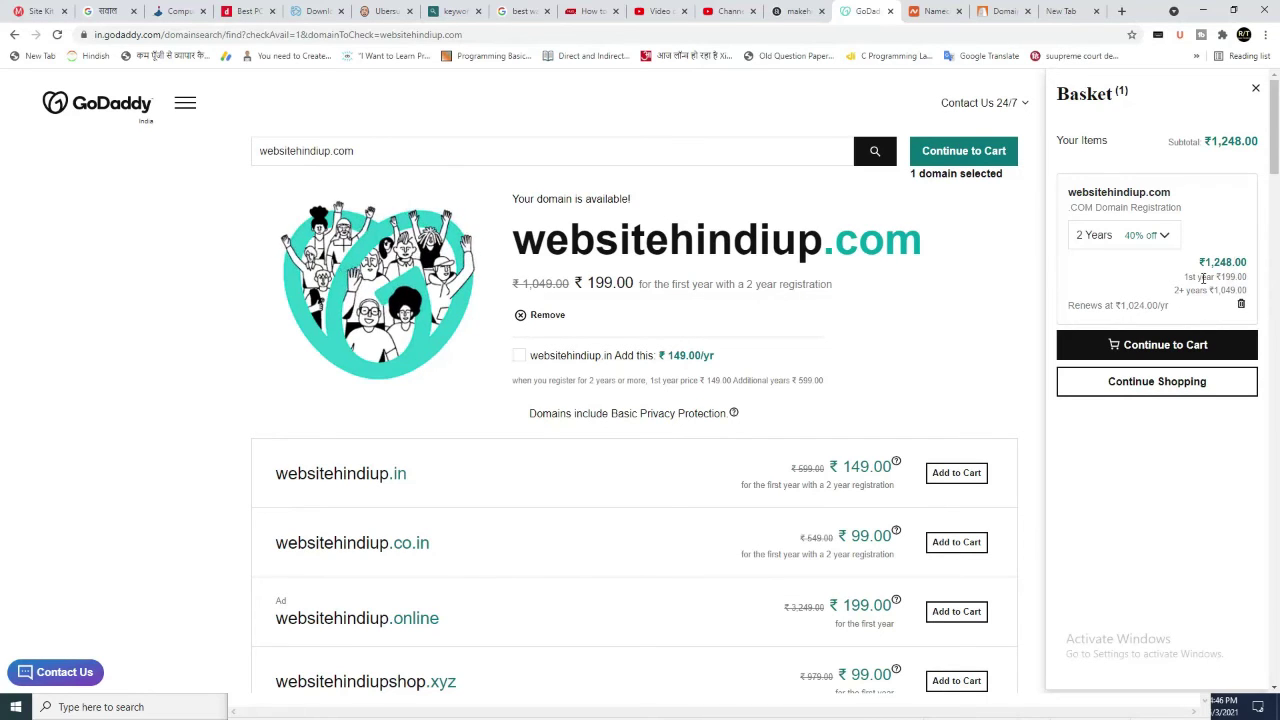
- Calculate 1248/2 with a Google search in the spare browser tab to get GoDaddy's price per year
click(1097, 8)
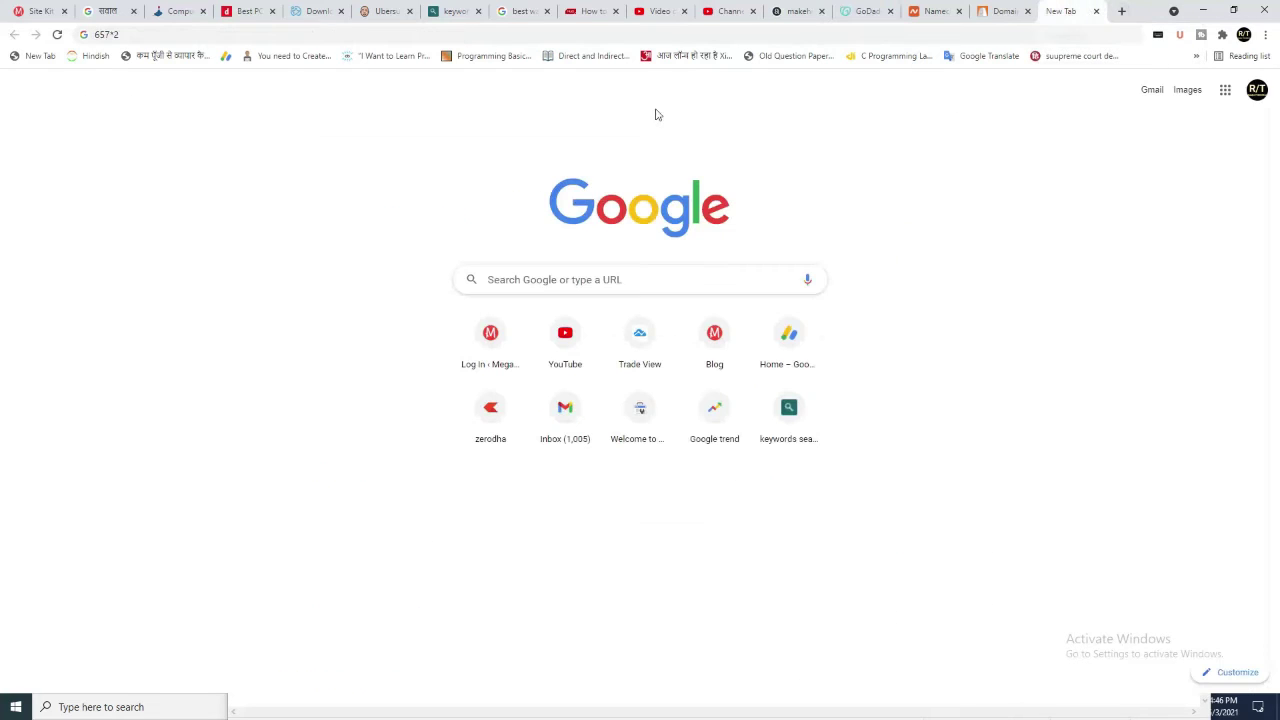
click(298, 33)
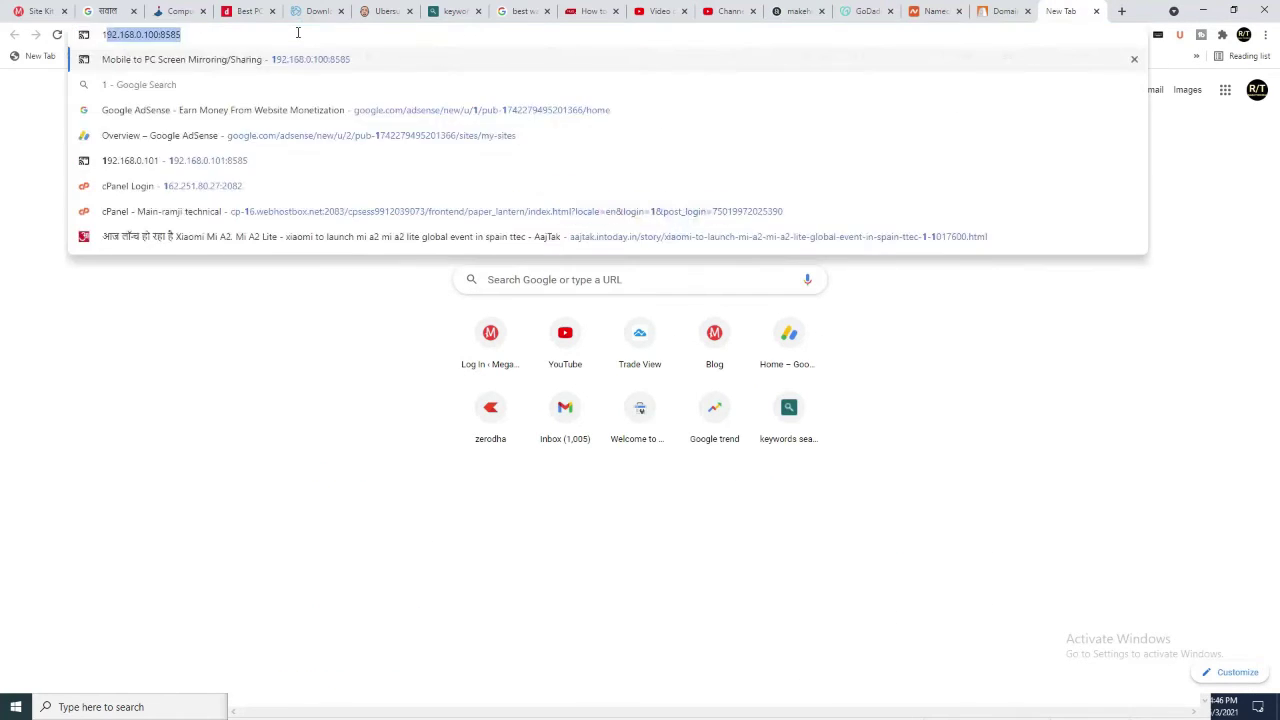
text(1248)
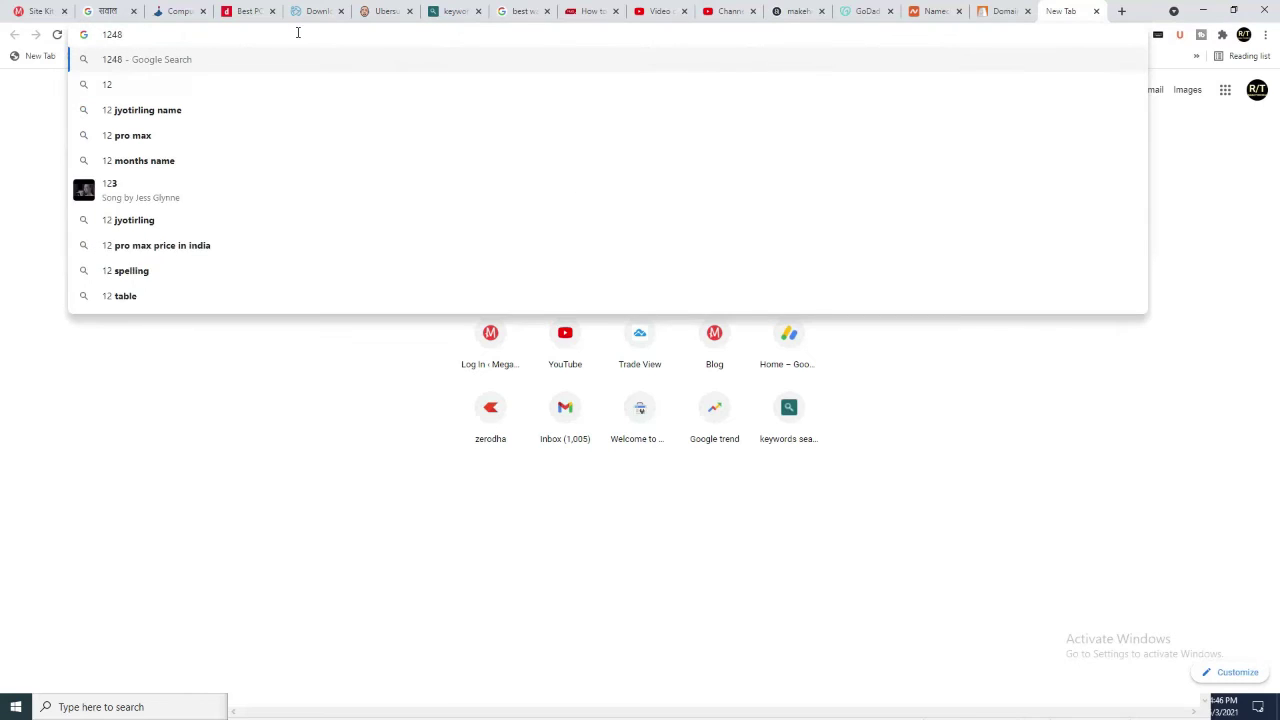
text(/2)
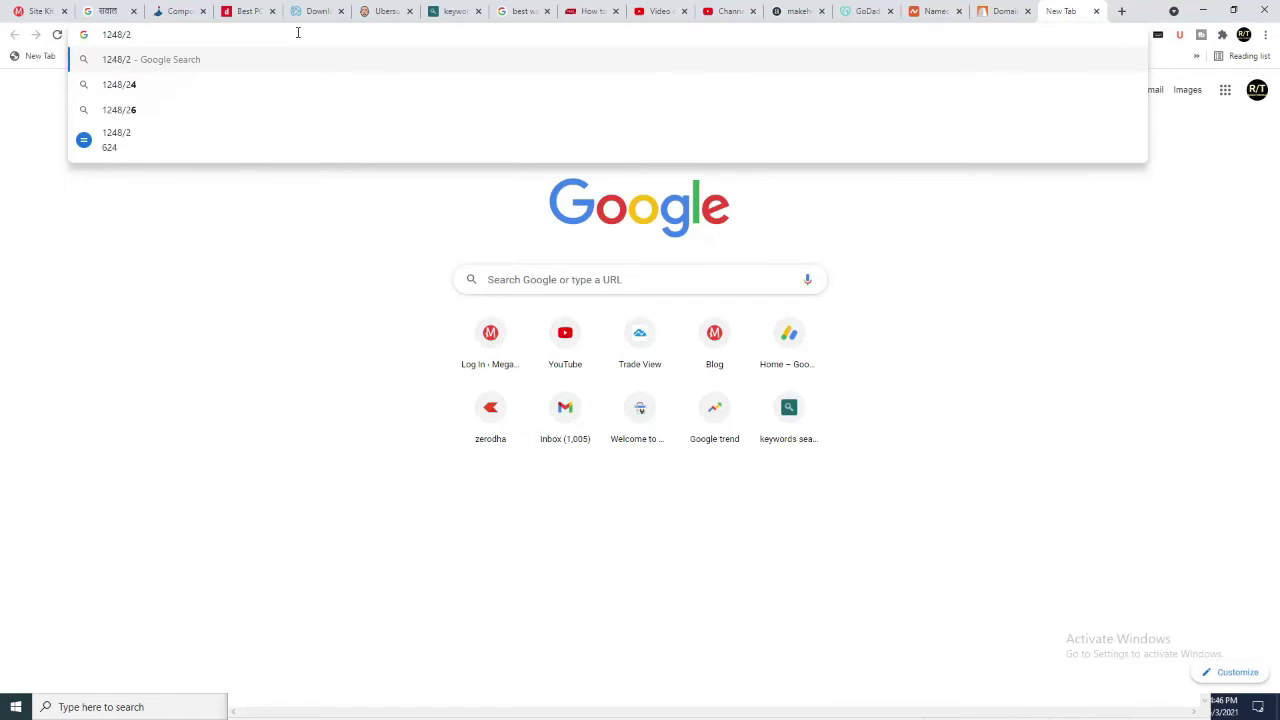
key(Return)
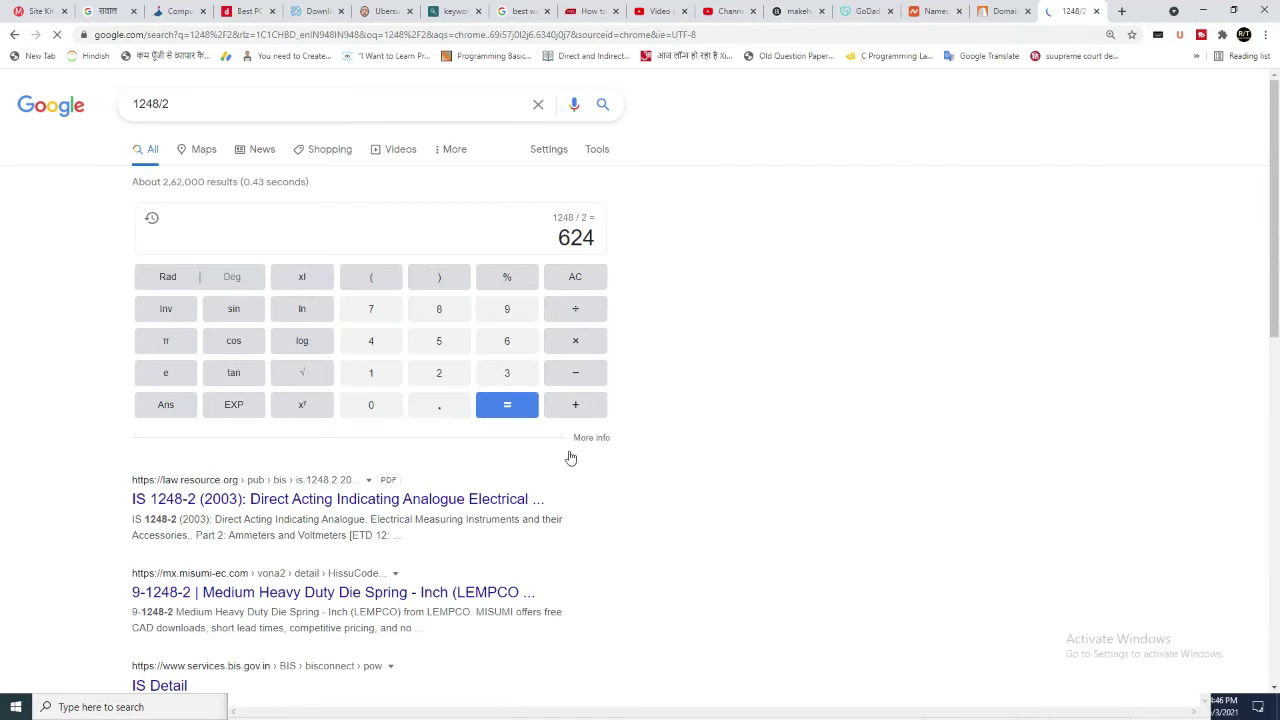
- Insert the line "624-godaddy" between the BigRock and Namecheap entries in the Notepad note, then put the note away
click(985, 10)
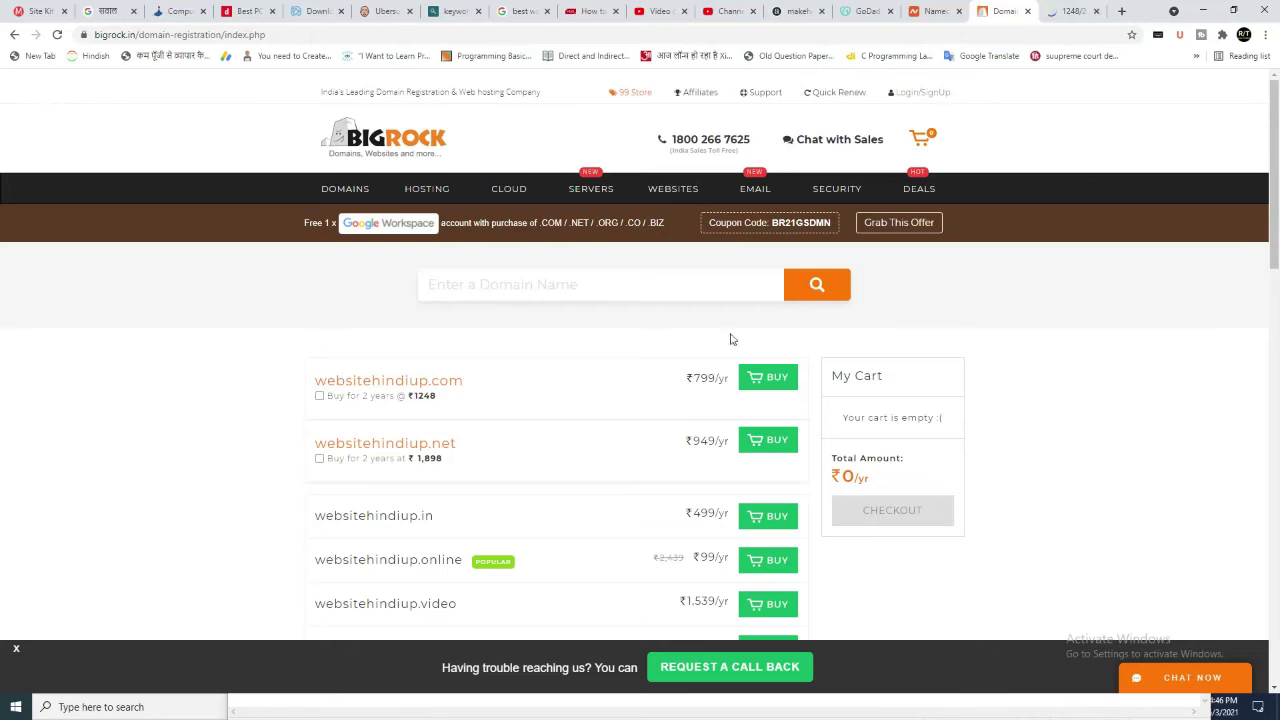
click(1203, 10)
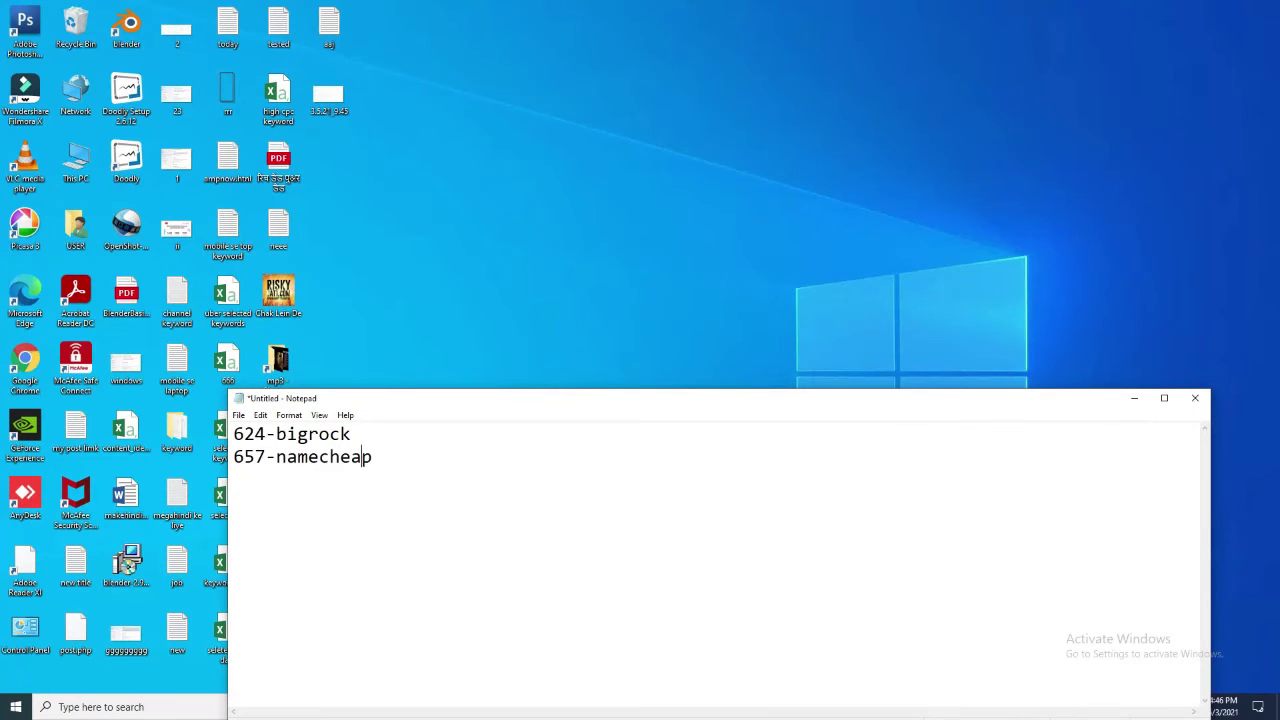
click(389, 457)
key(Return)
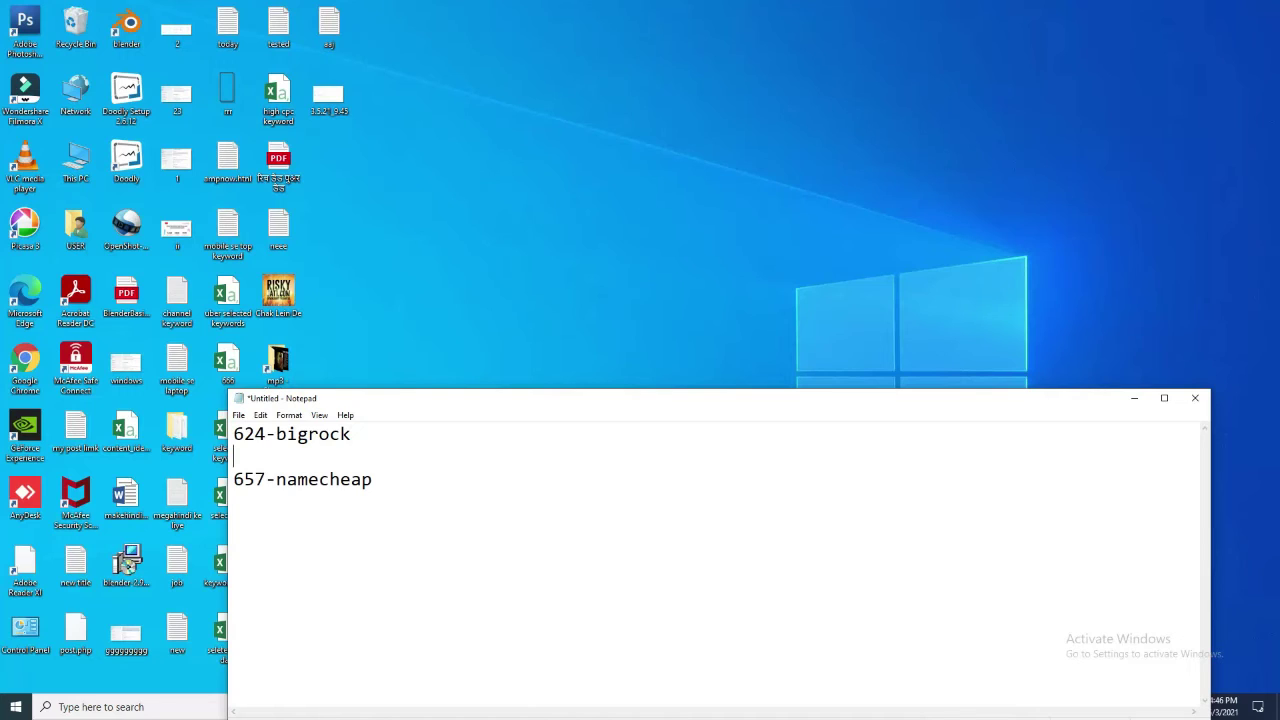
text(624-godaddy)
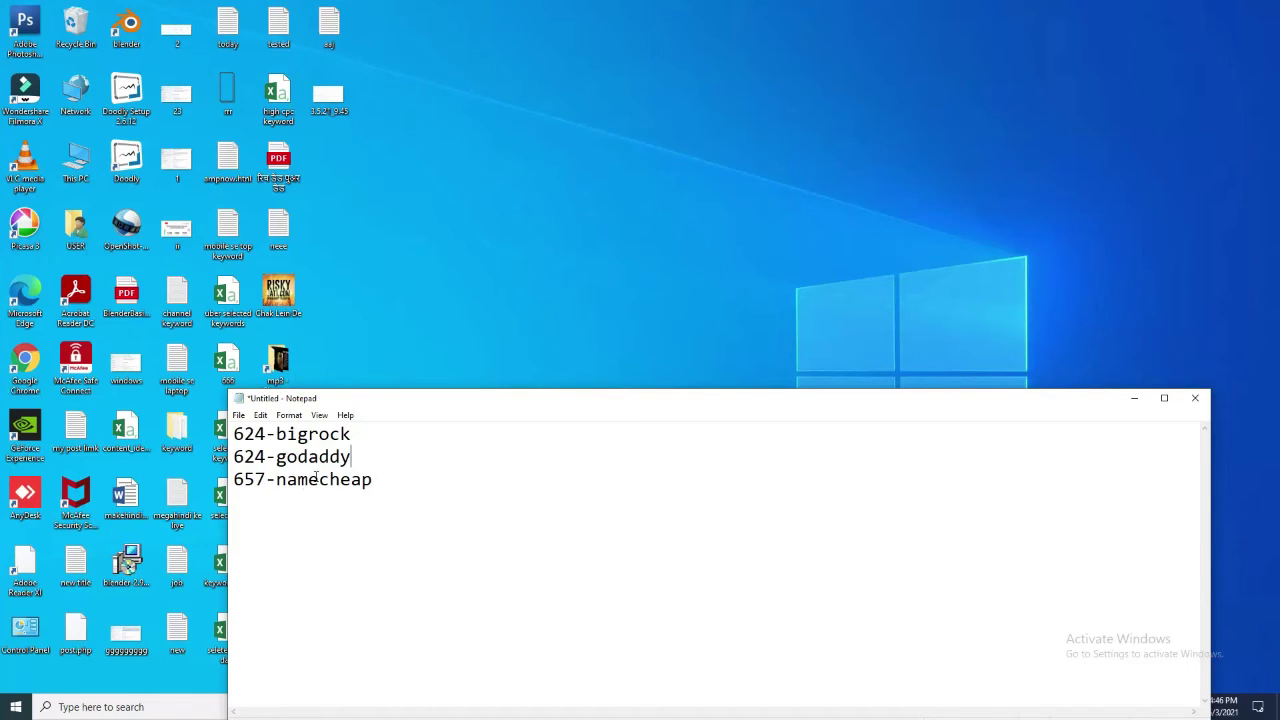
click(1135, 398)
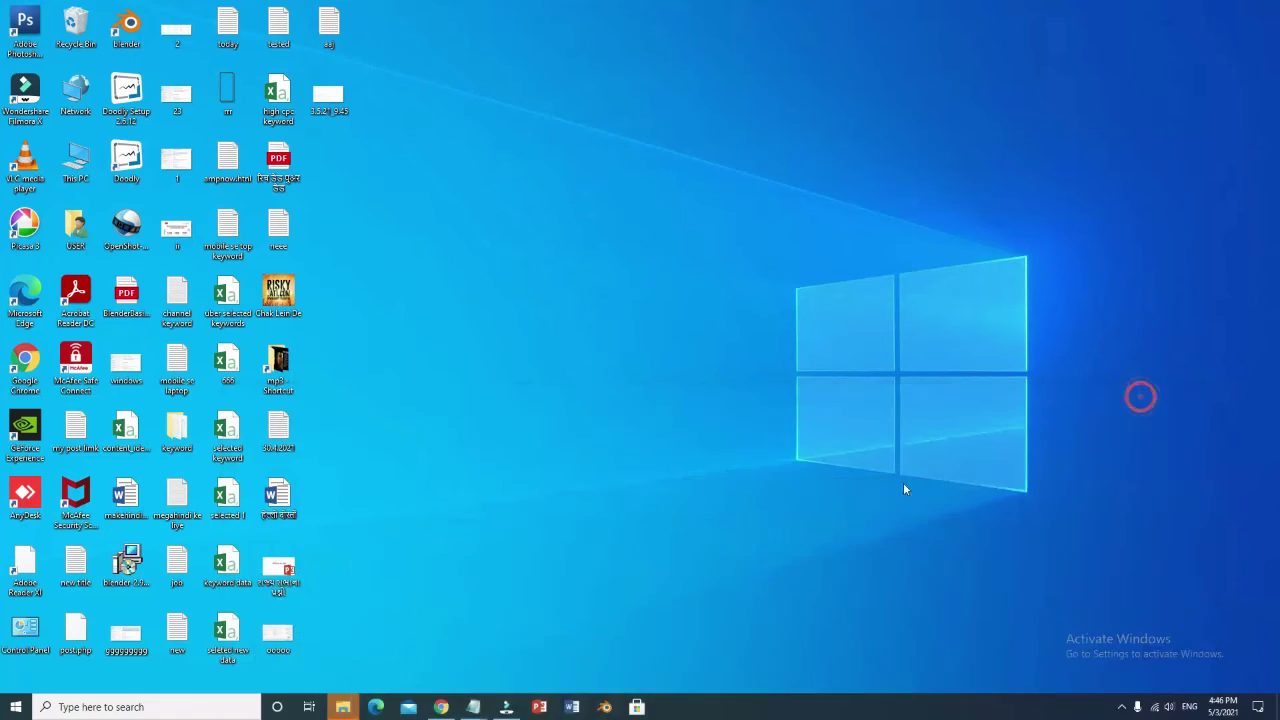
- Reopen the Namecheap results in the browser and compare their price with the BigRock and GoDaddy entries in the note
click(440, 708)
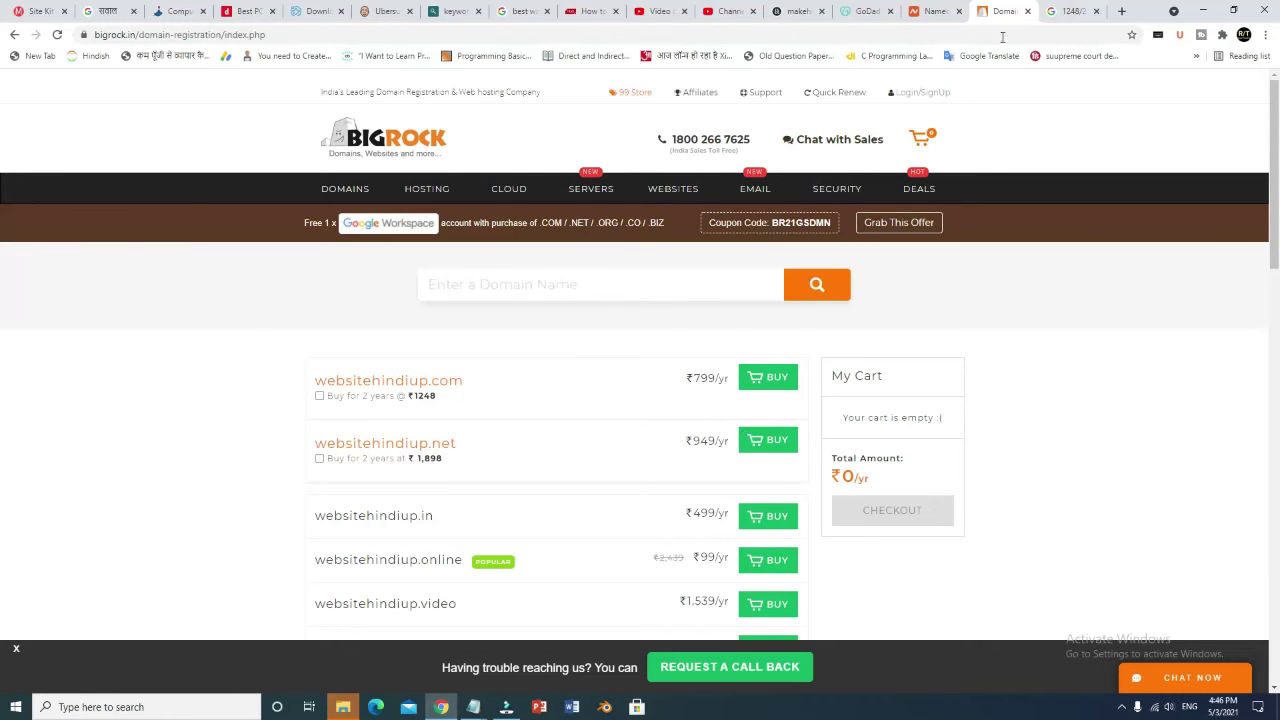
click(926, 16)
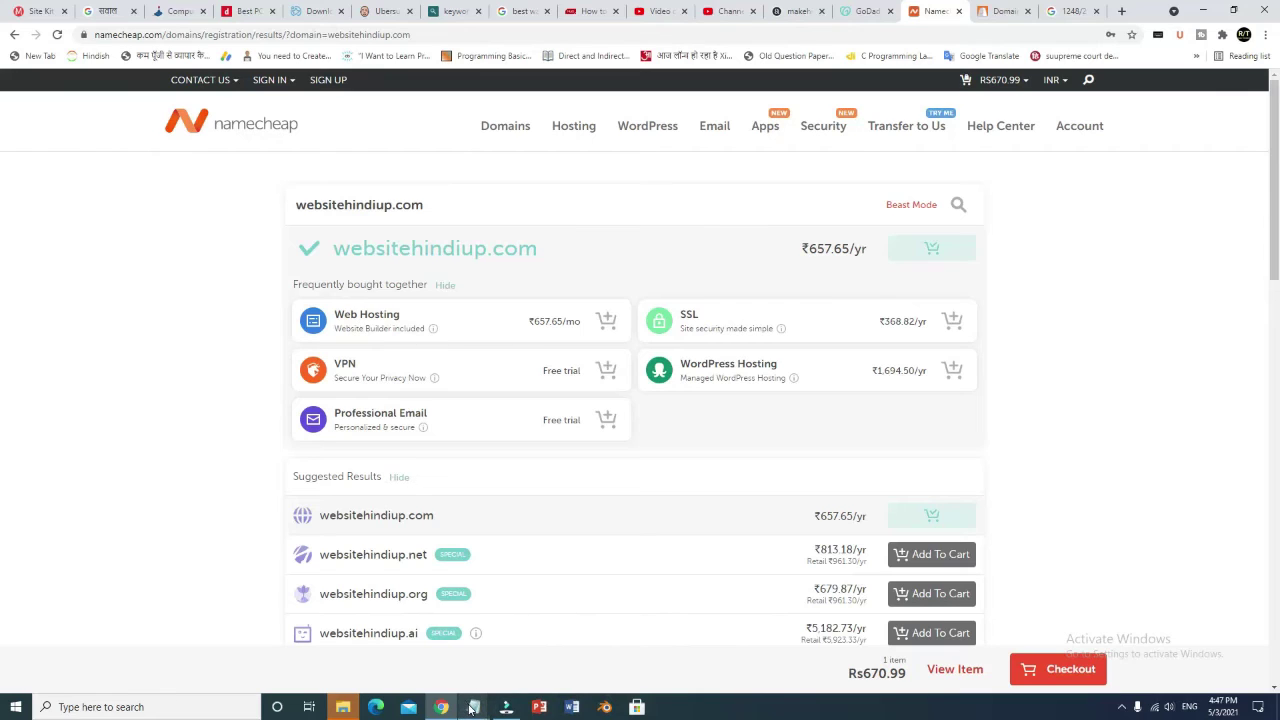
mouse_move(470, 708)
click(528, 674)
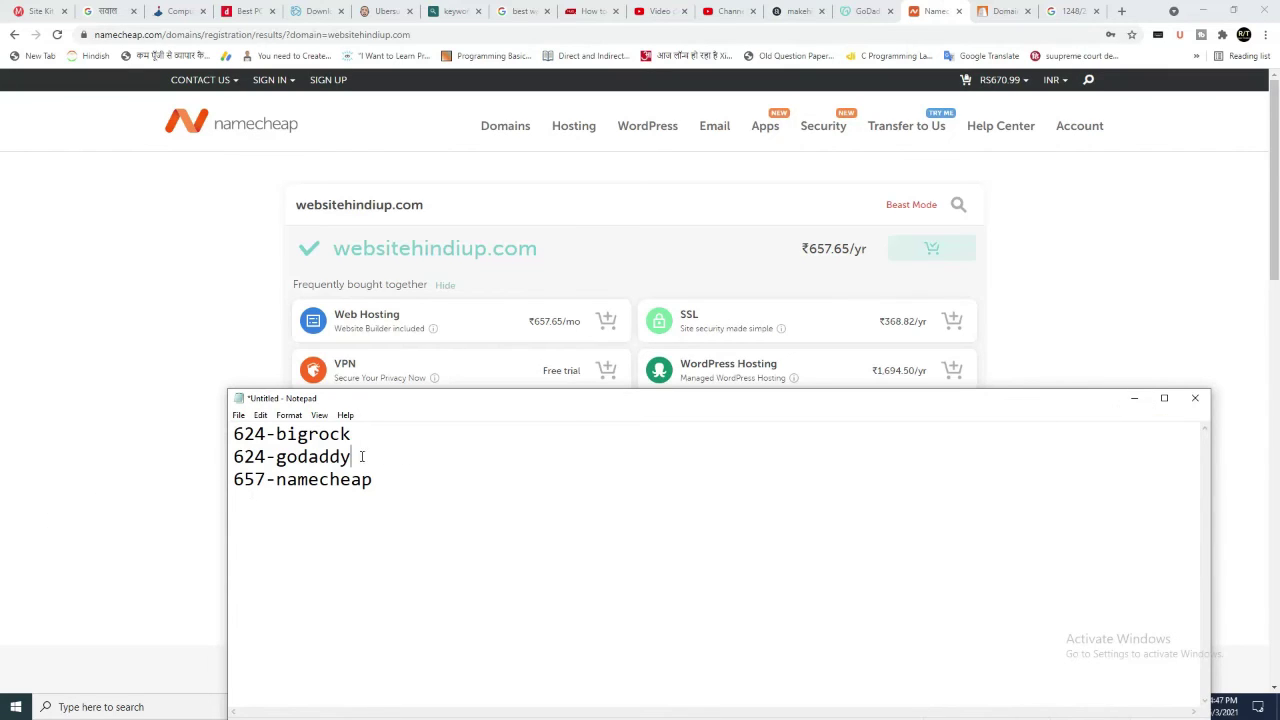
drag(369, 457, 246, 440)
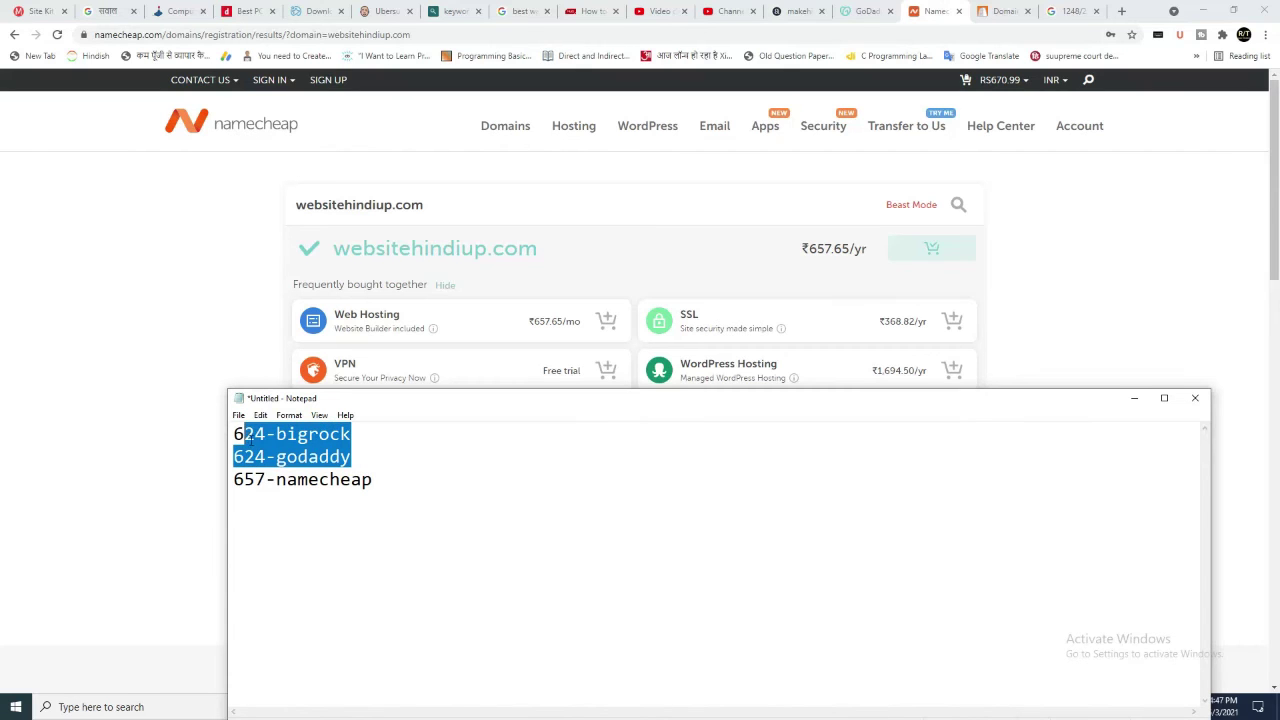
click(320, 433)
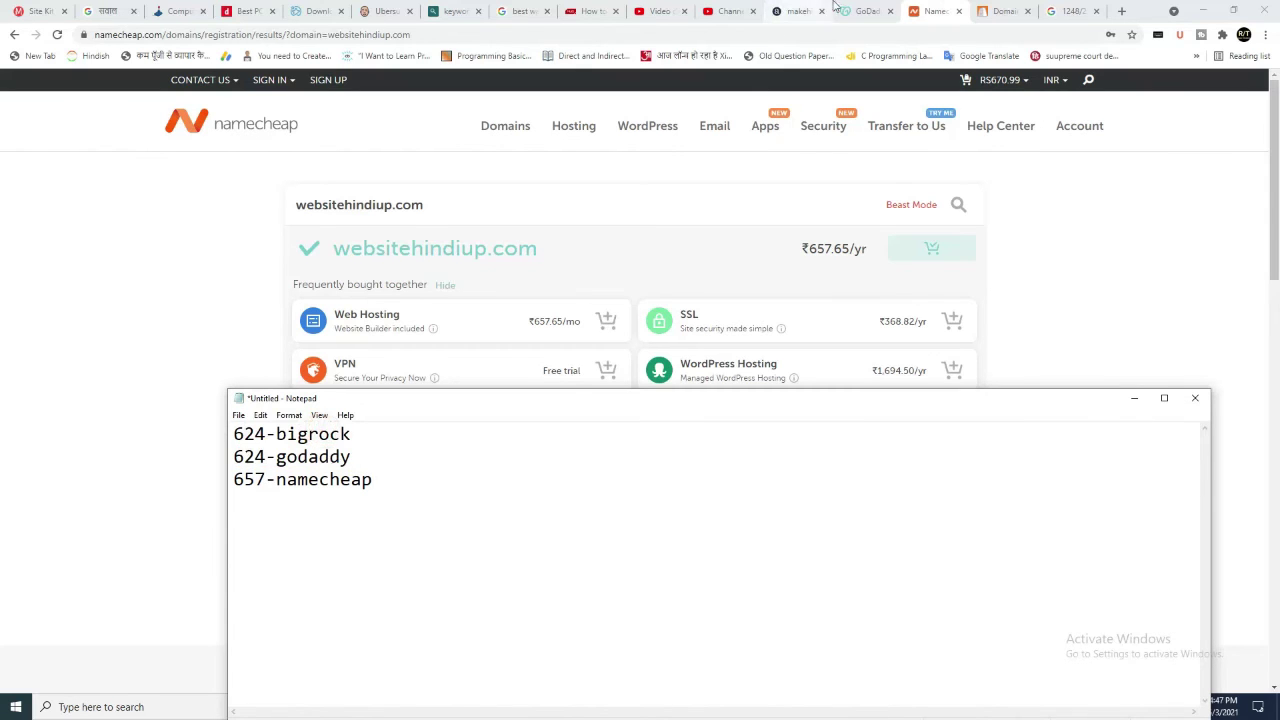
- Review GoDaddy's first-year offer and two-year basket price for websitehindiup.com, and compare them with the Namecheap price
click(855, 11)
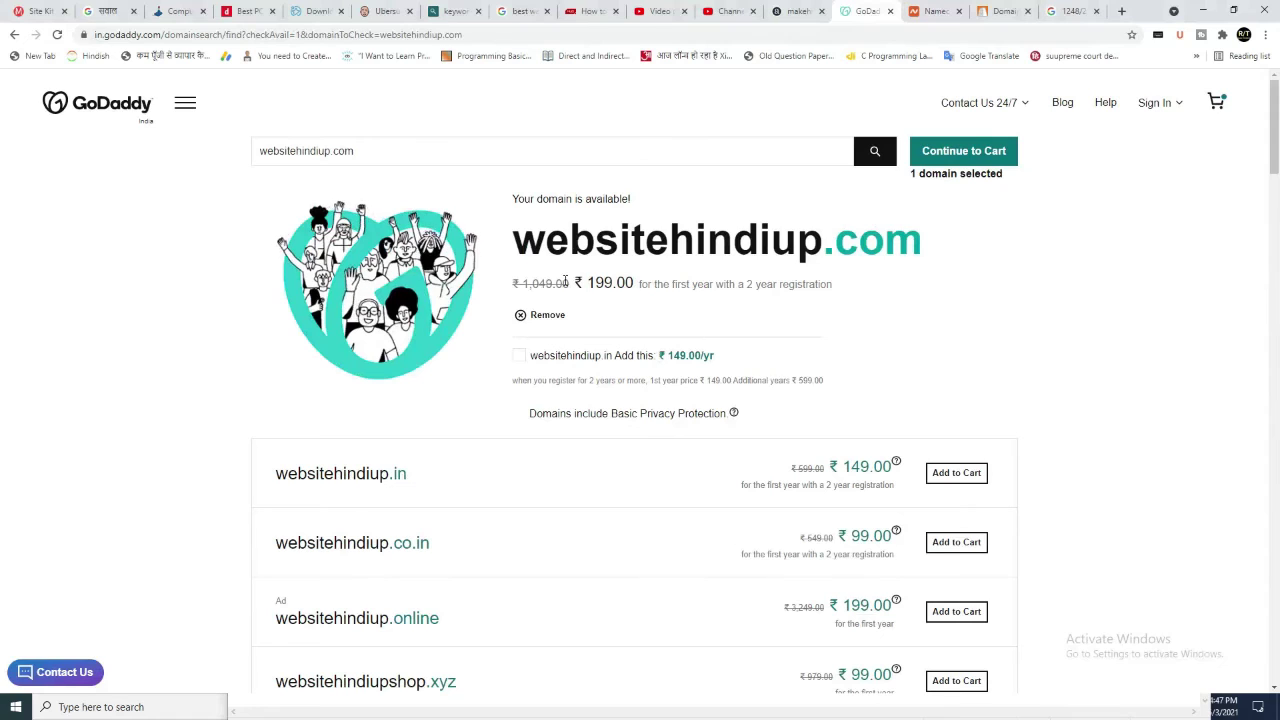
drag(589, 283, 804, 285)
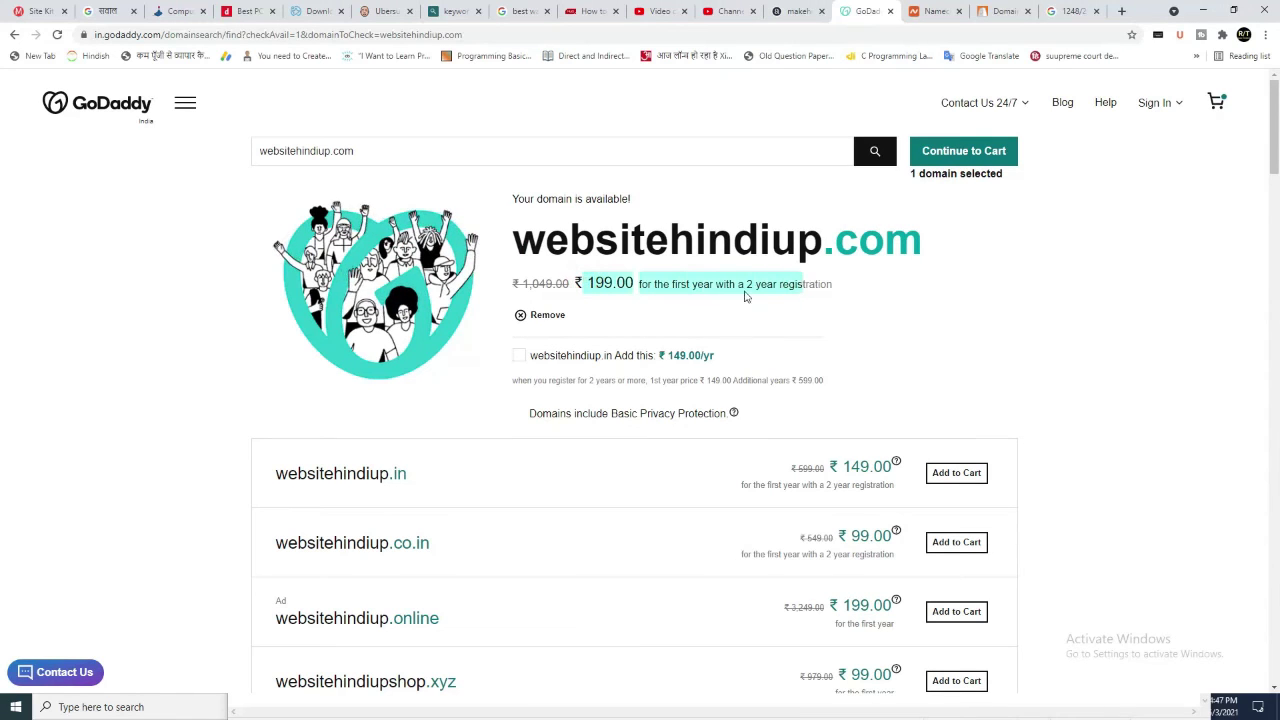
click(670, 284)
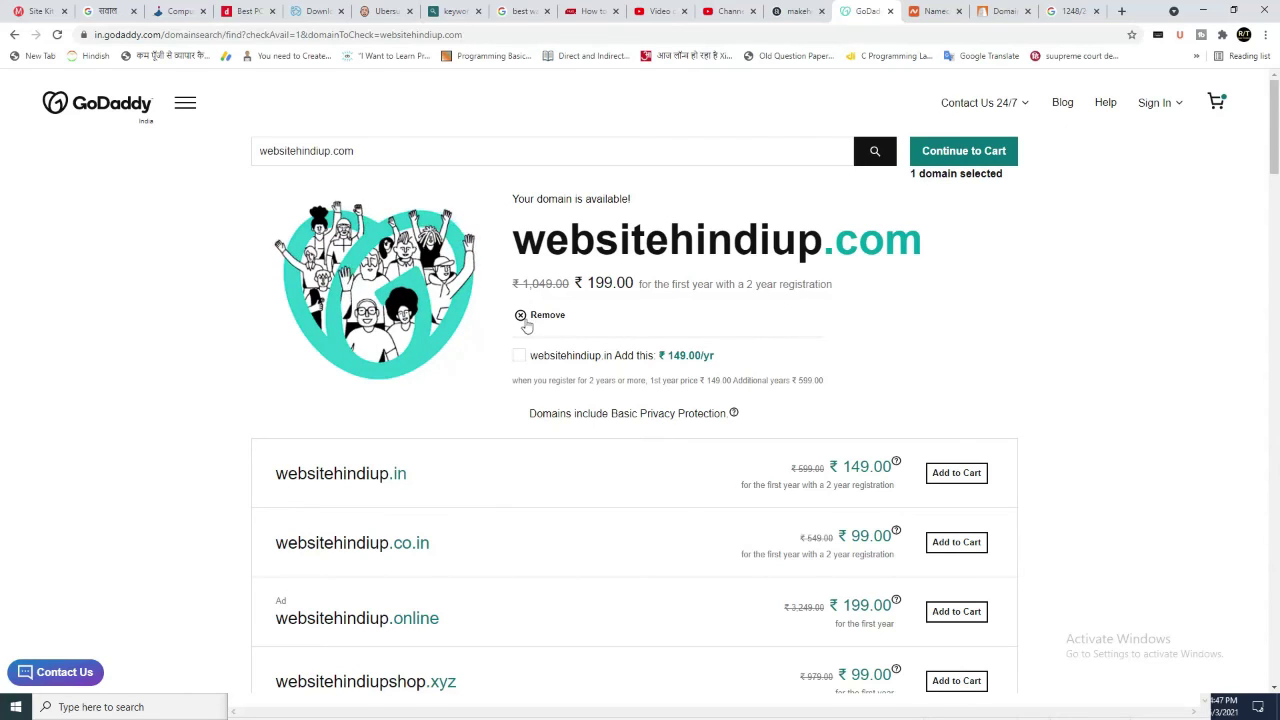
click(1216, 101)
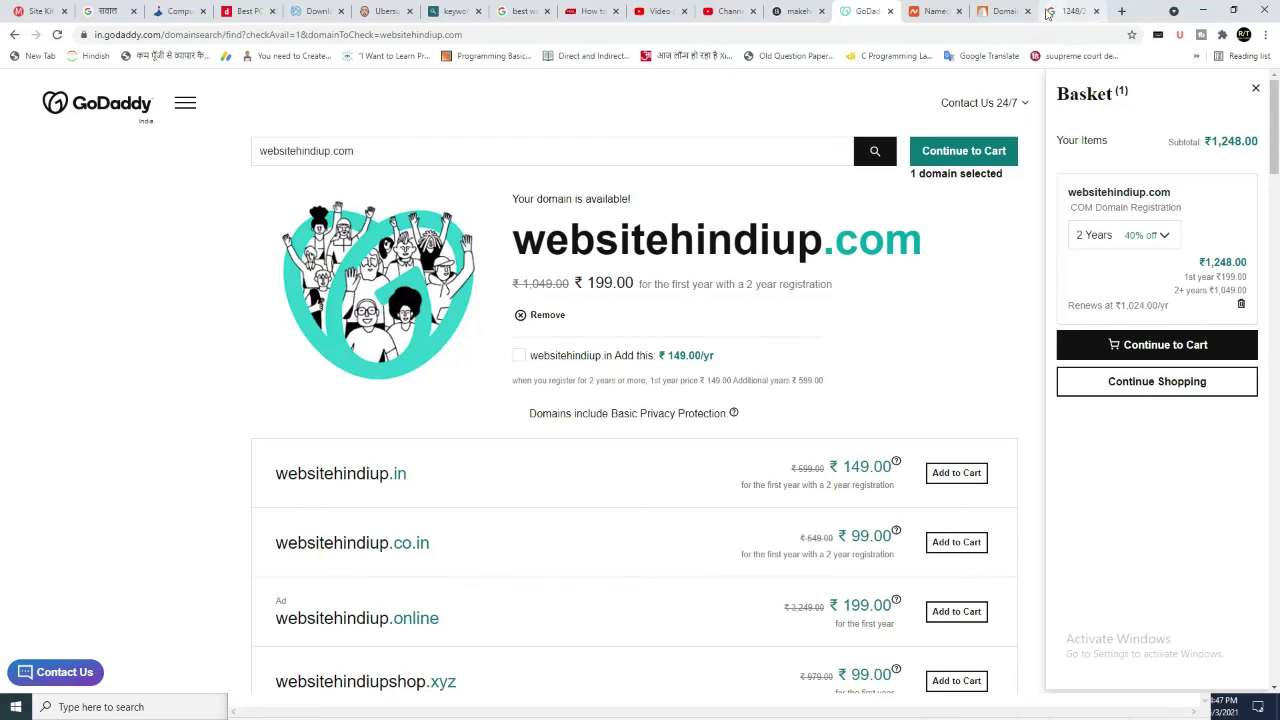
click(931, 12)
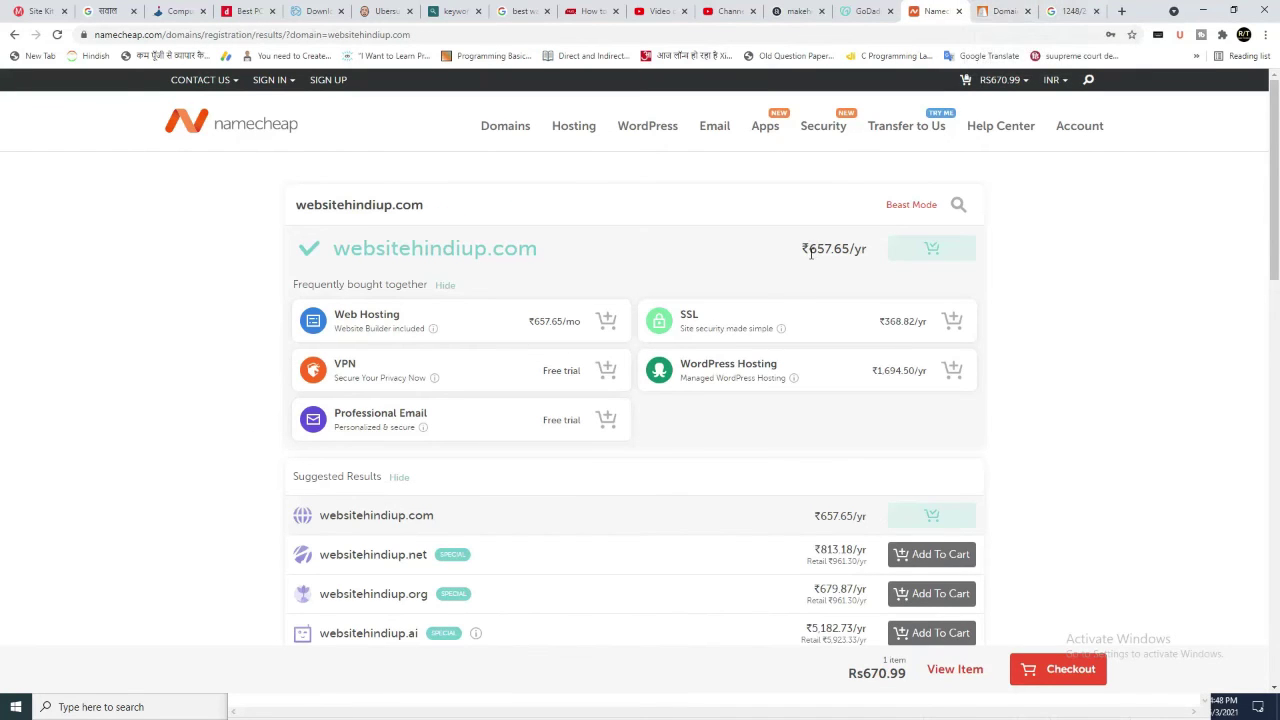
- Check BigRock's yearly price for websitehindiup.com against the Namecheap price and the calculated GoDaddy price per year
click(1003, 12)
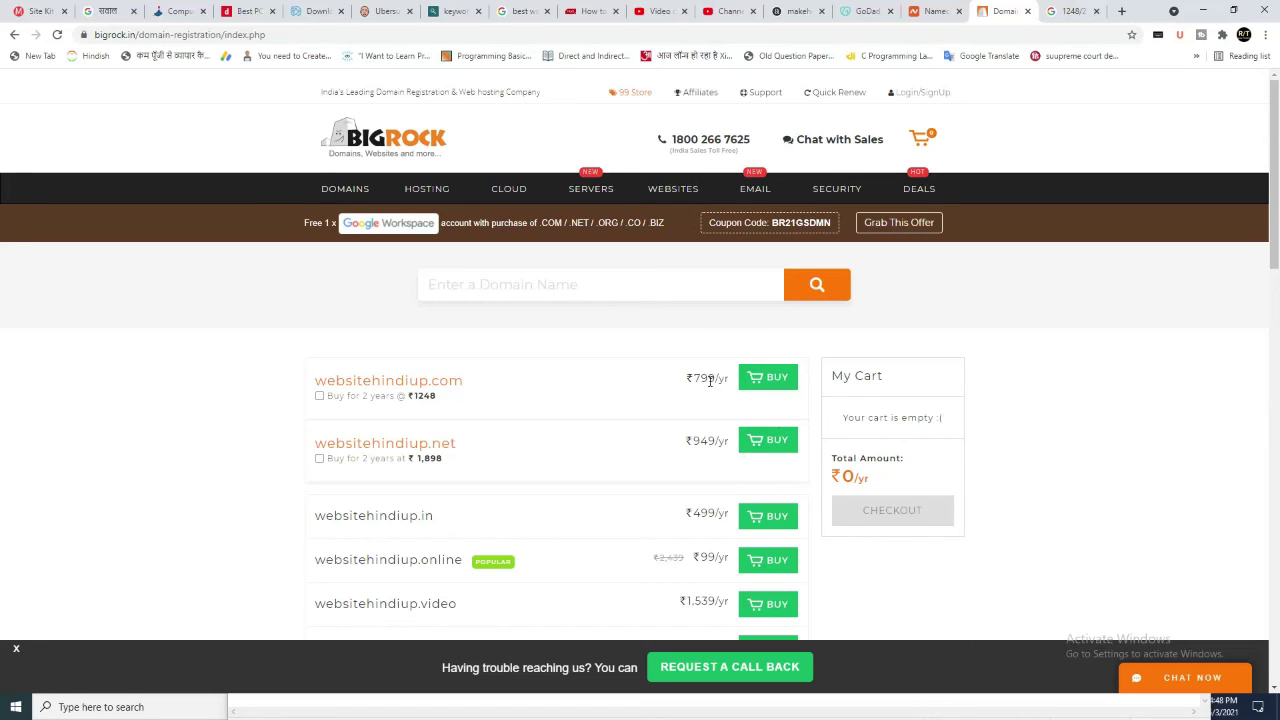
click(916, 18)
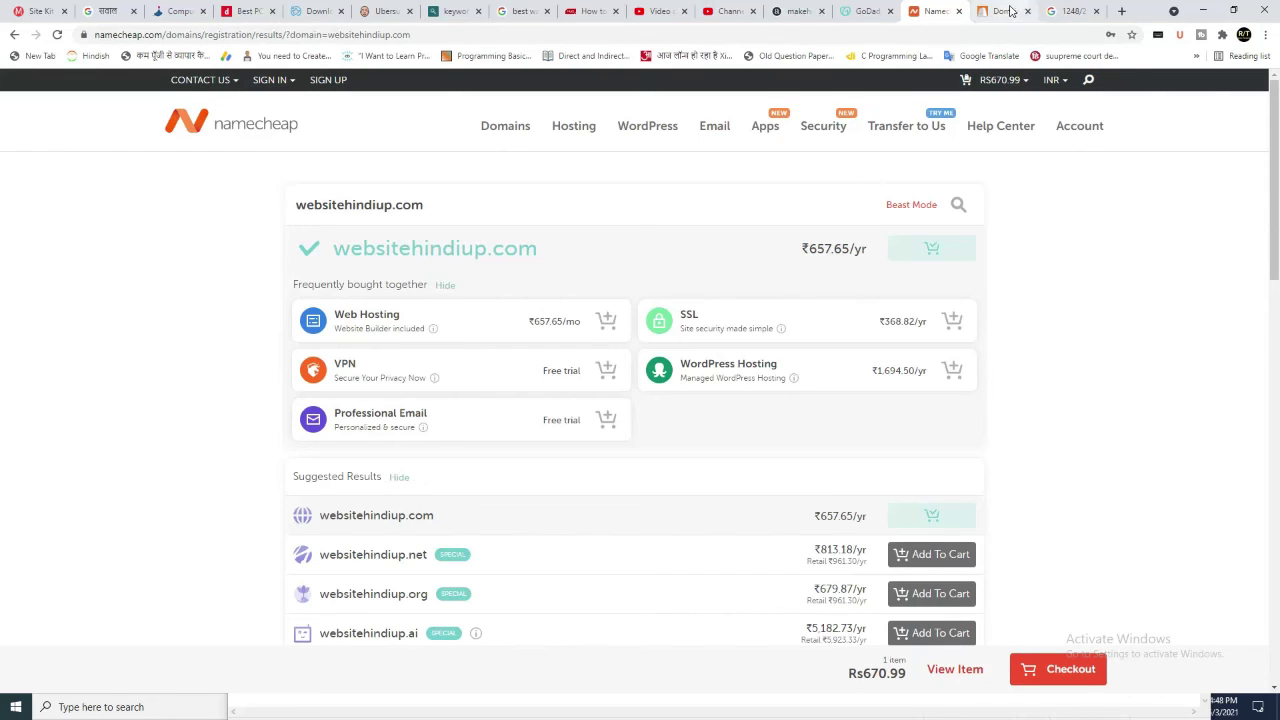
click(1068, 11)
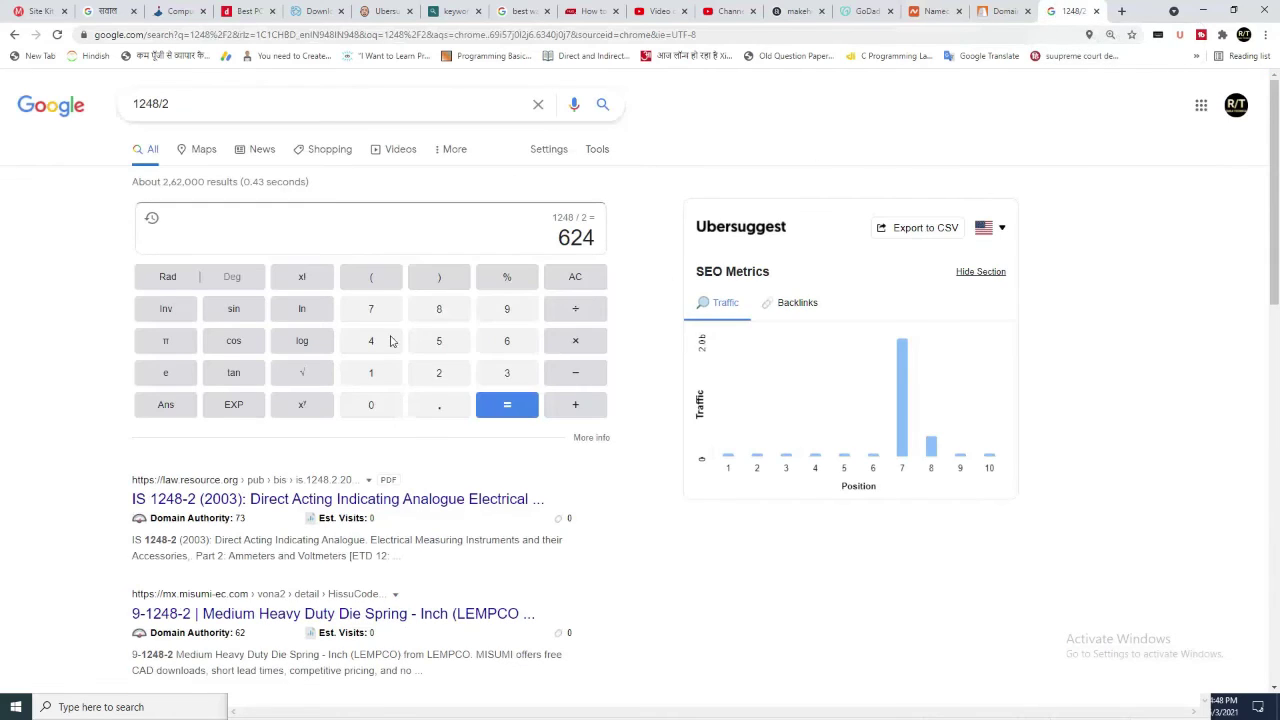
- Recheck GoDaddy's regular and discounted first-year prices and the basket's two-year cost and renewal rate, then return to the Namecheap results
click(805, 7)
click(875, 10)
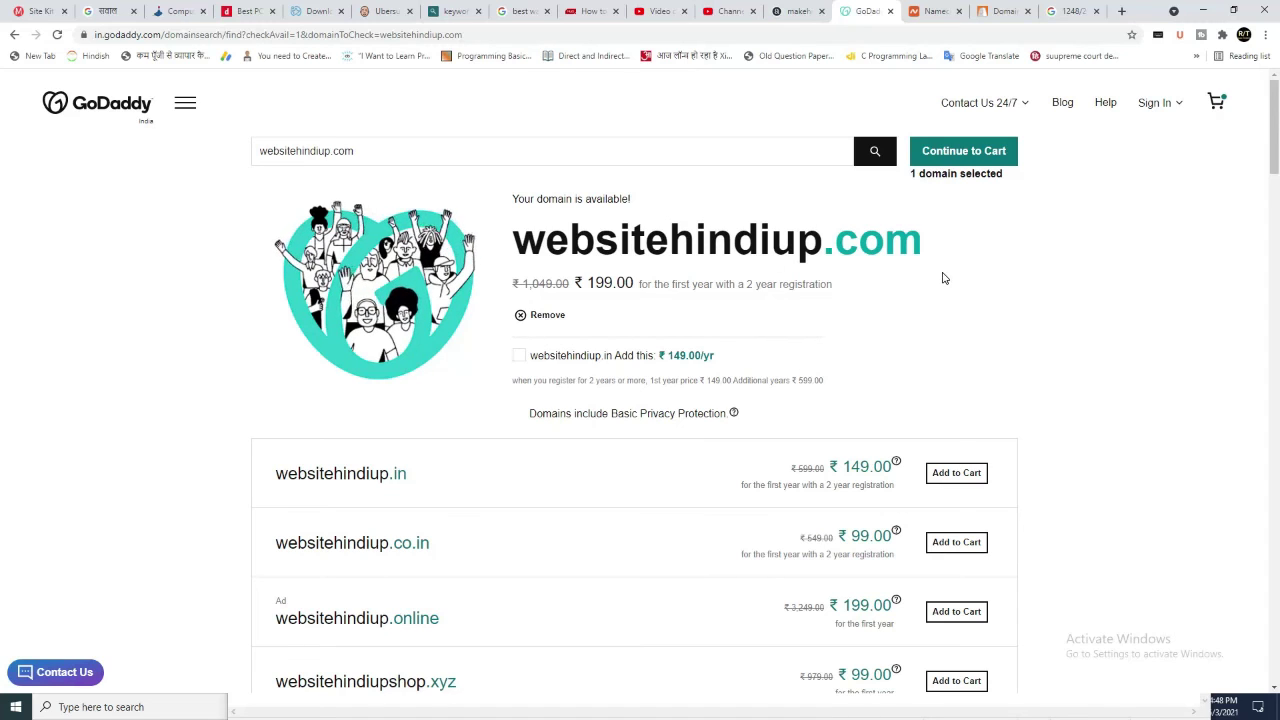
drag(584, 283, 746, 285)
click(600, 307)
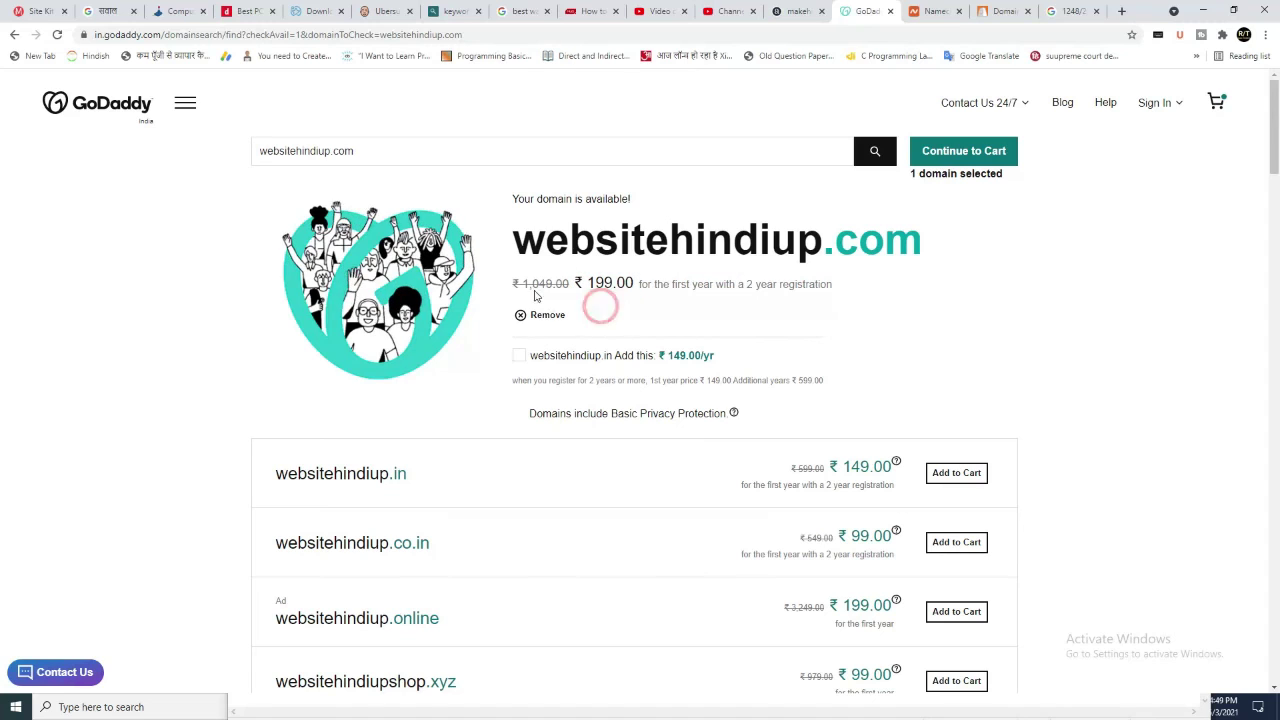
drag(522, 284, 570, 284)
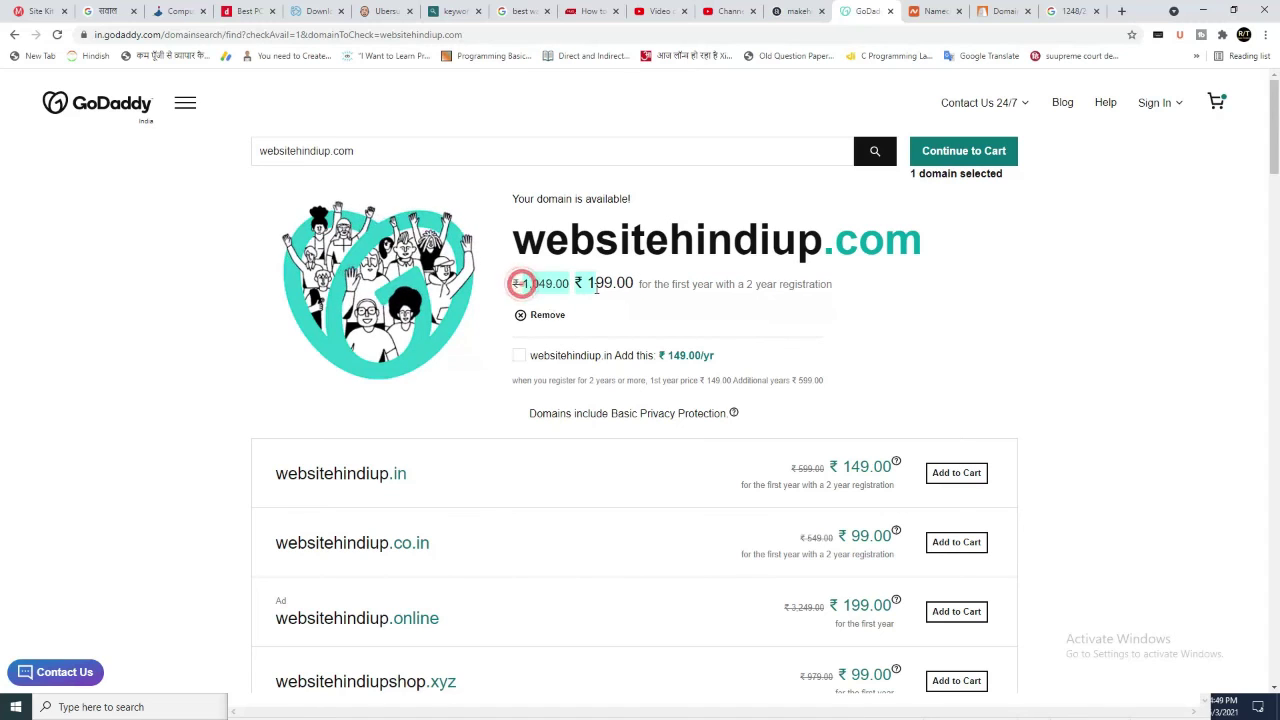
click(620, 284)
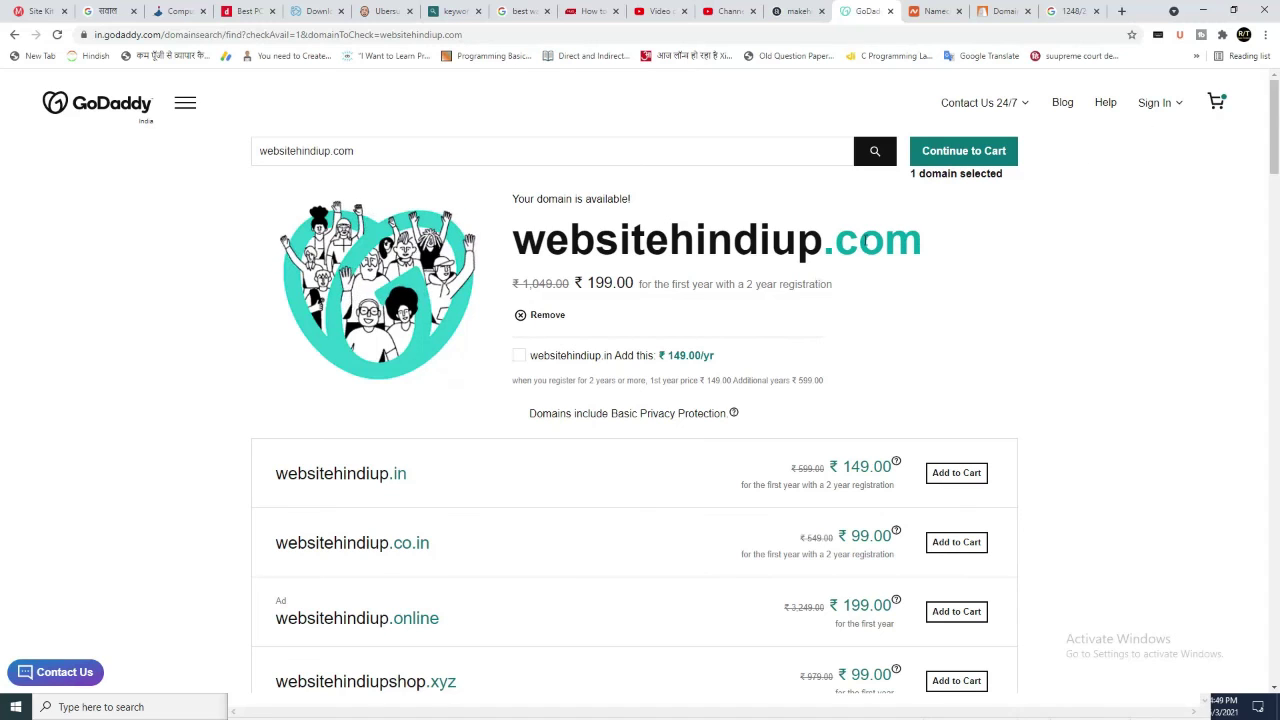
click(1216, 102)
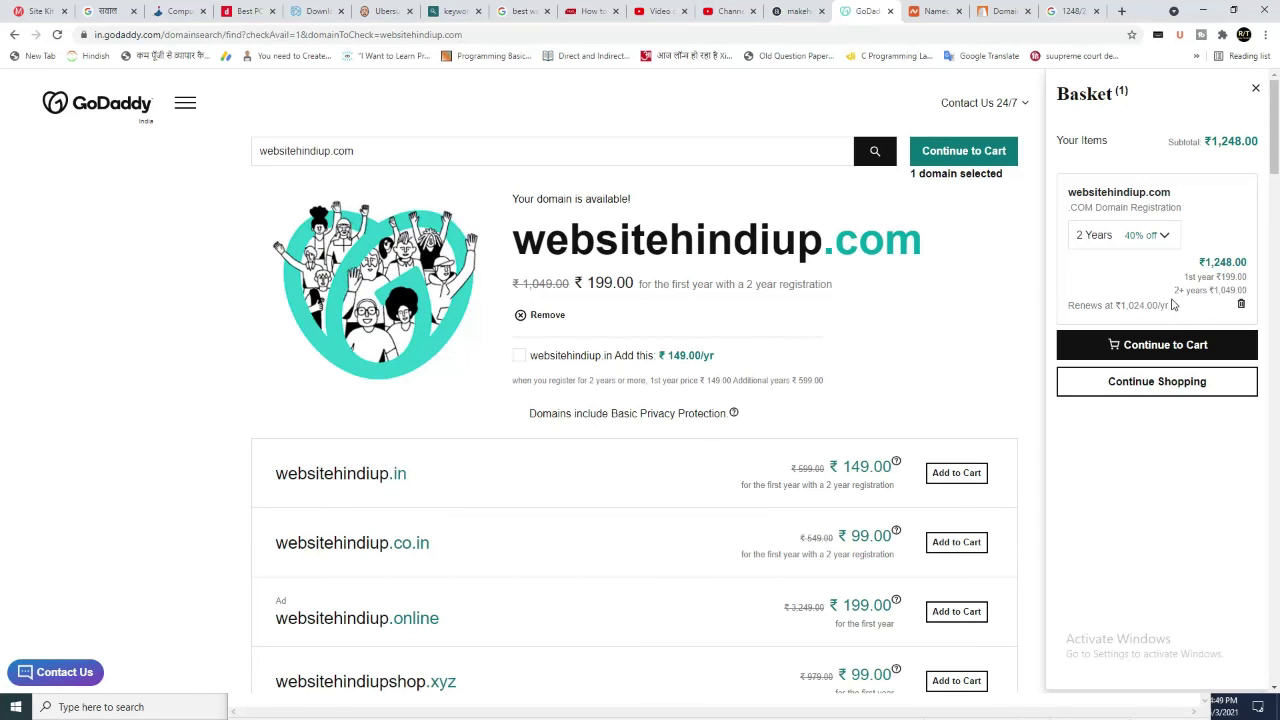
click(930, 10)
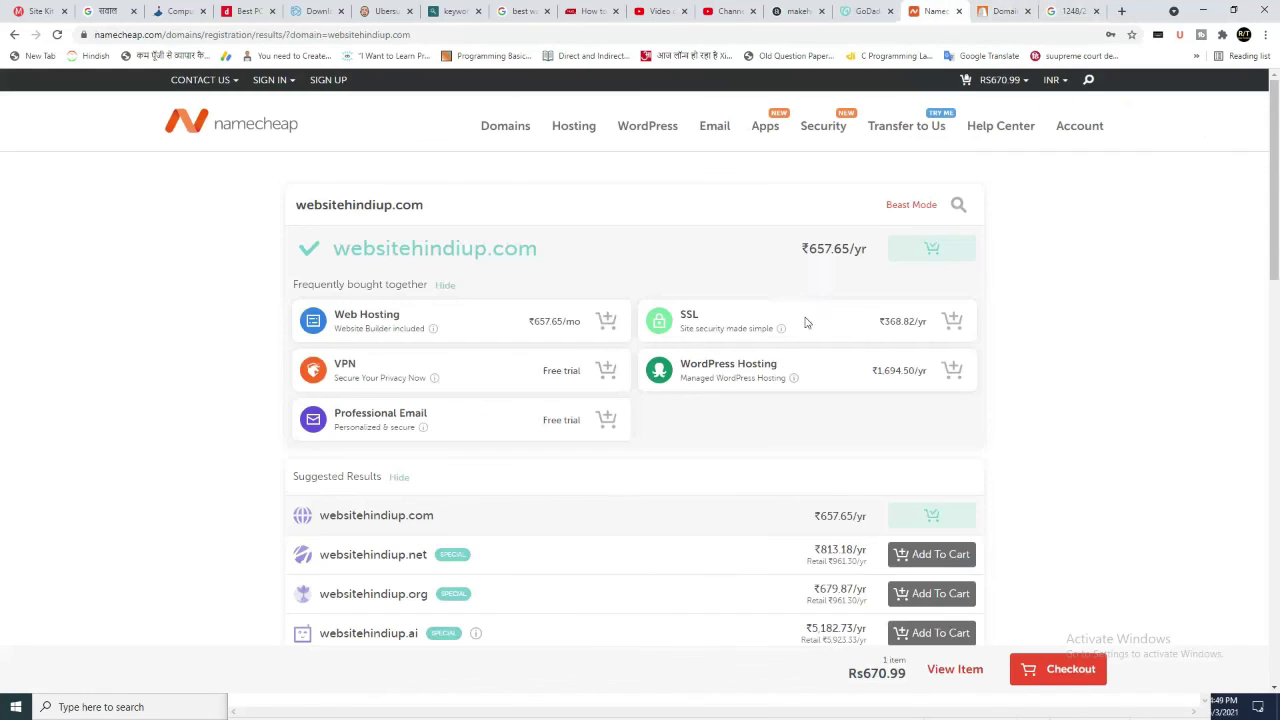